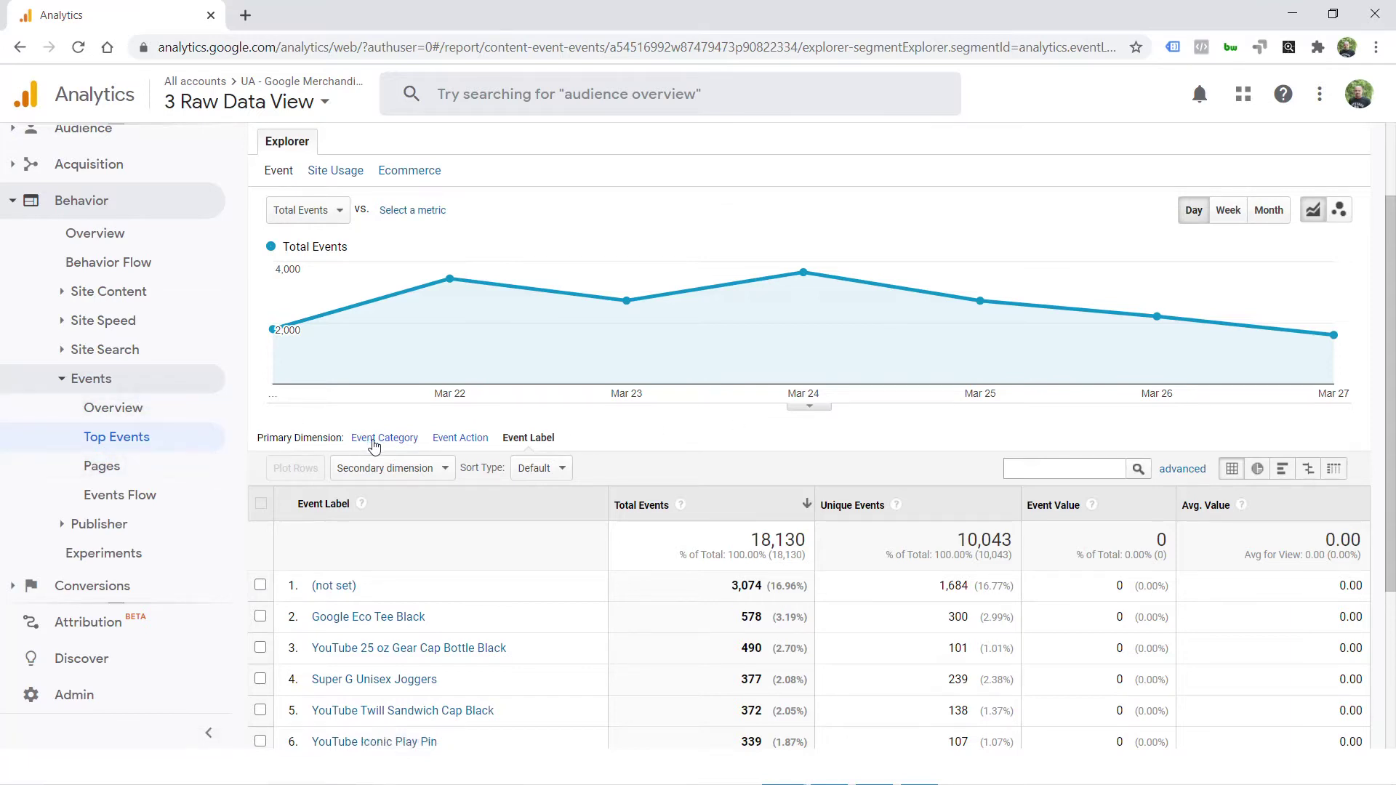
- Break the UA event report down by Event Category, Action and Label, then open the GA4 Events report
{"action": "left_click", "coordinate": [372, 439]}
{"action": "left_click", "coordinate": [460, 439]}
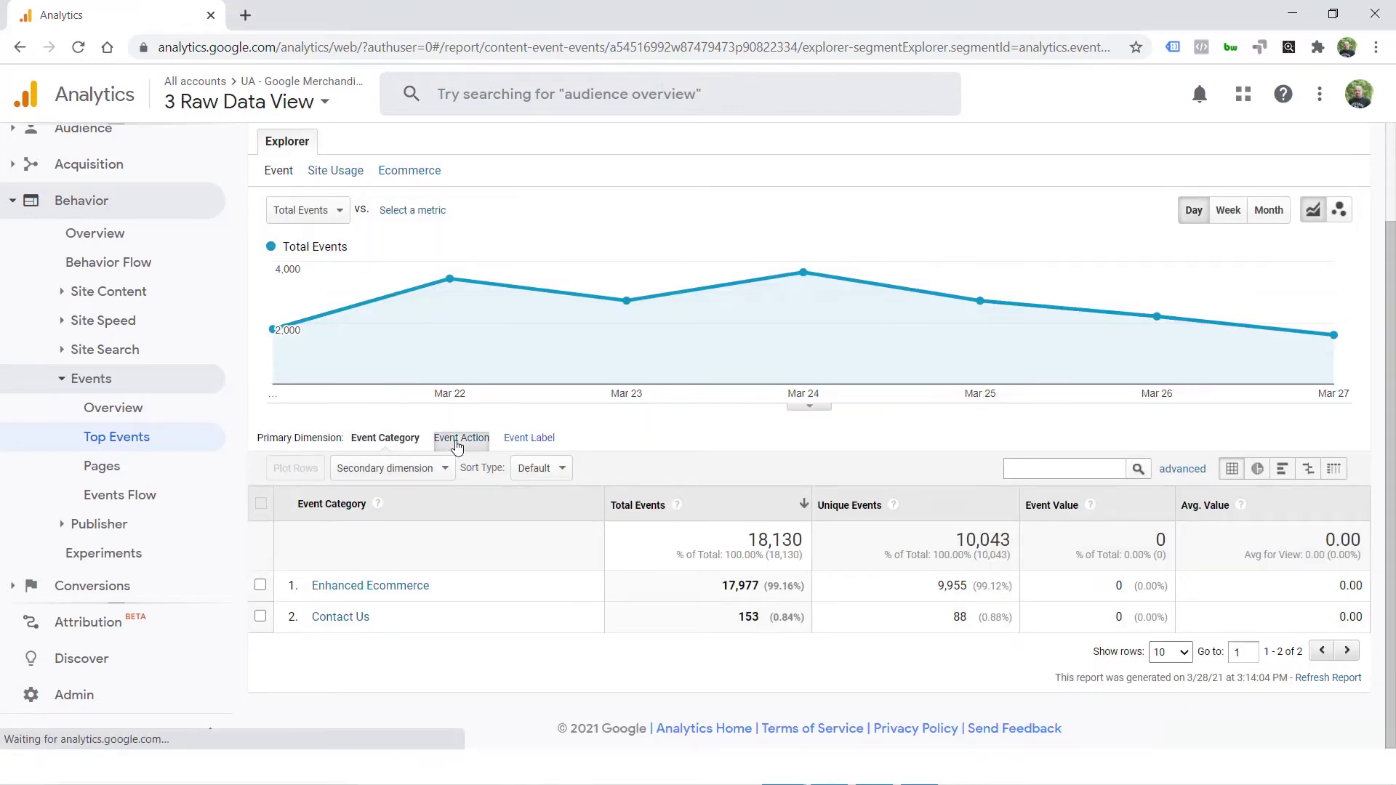
{"action": "left_click", "coordinate": [530, 440]}
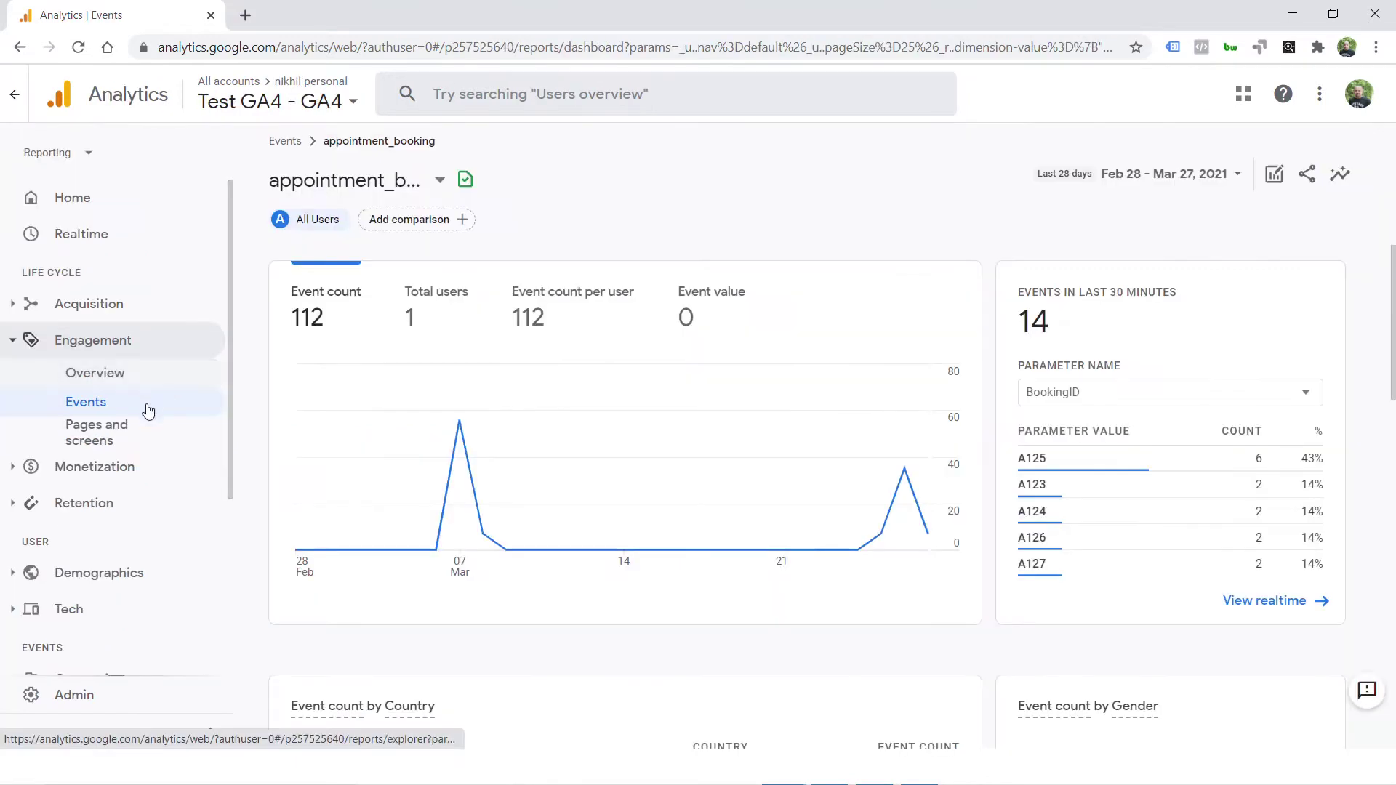
{"action": "left_click", "coordinate": [146, 405]}
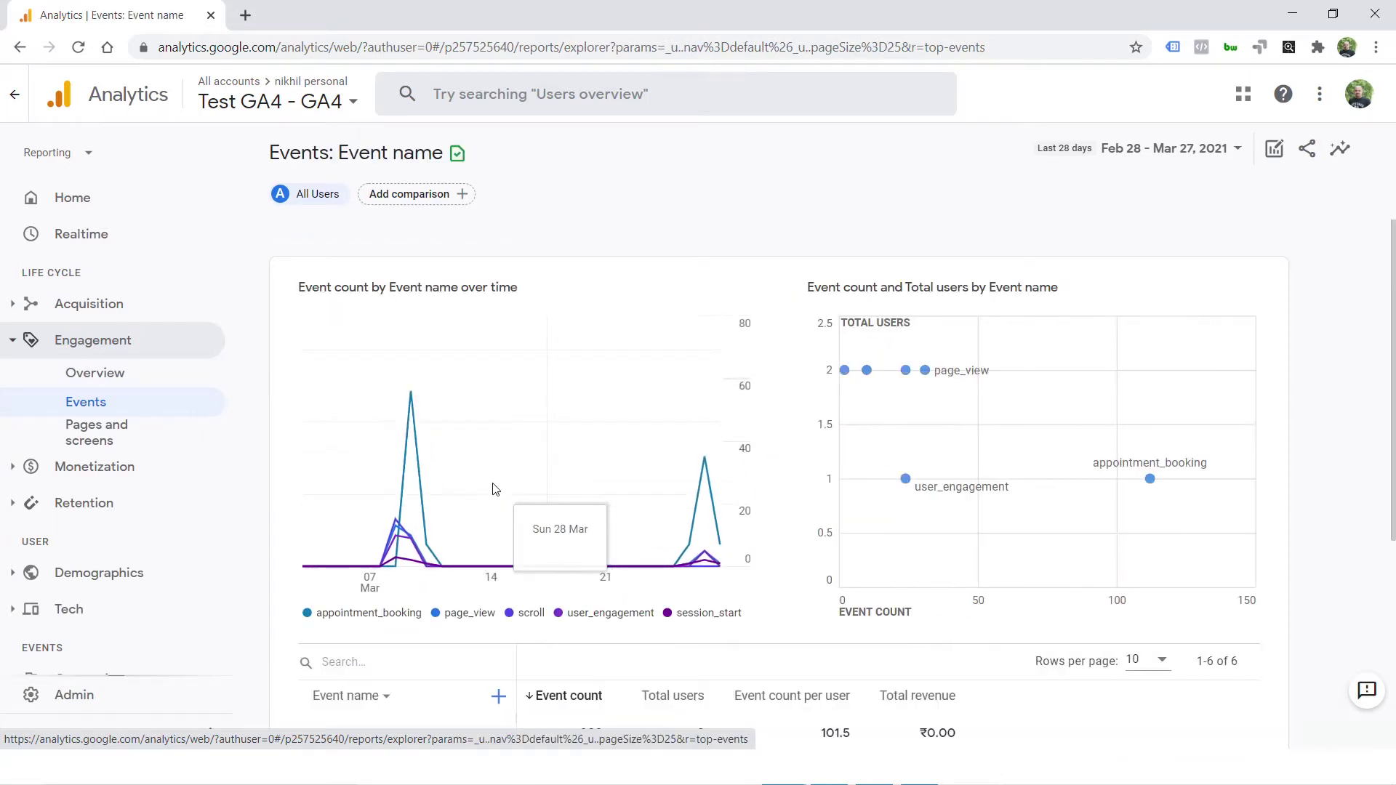
- Open the appointment_booking event details and list its BookingID parameter values A123–A127
{"action": "scroll", "coordinate": [582, 483], "scroll_direction": "down", "scroll_amount": 4}
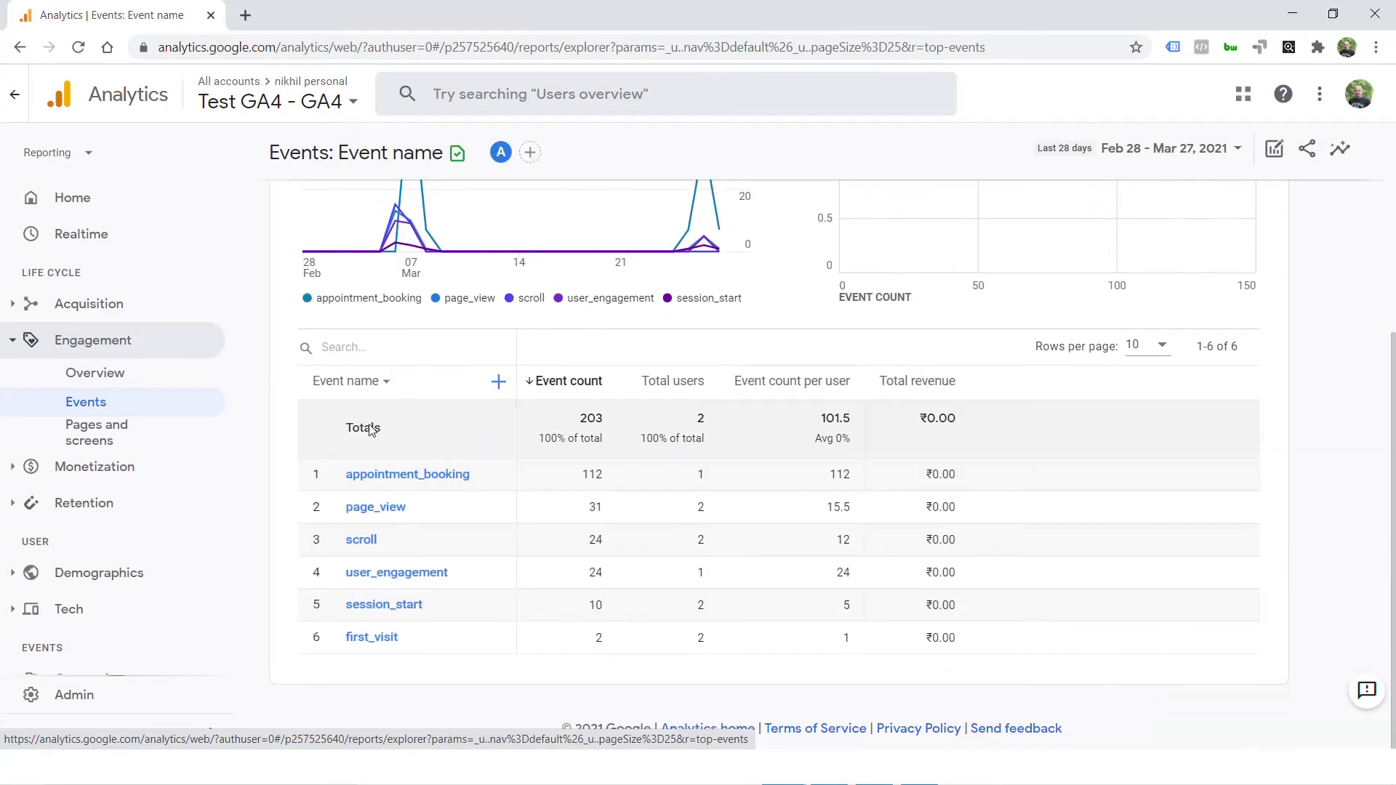
{"action": "left_click", "coordinate": [383, 475]}
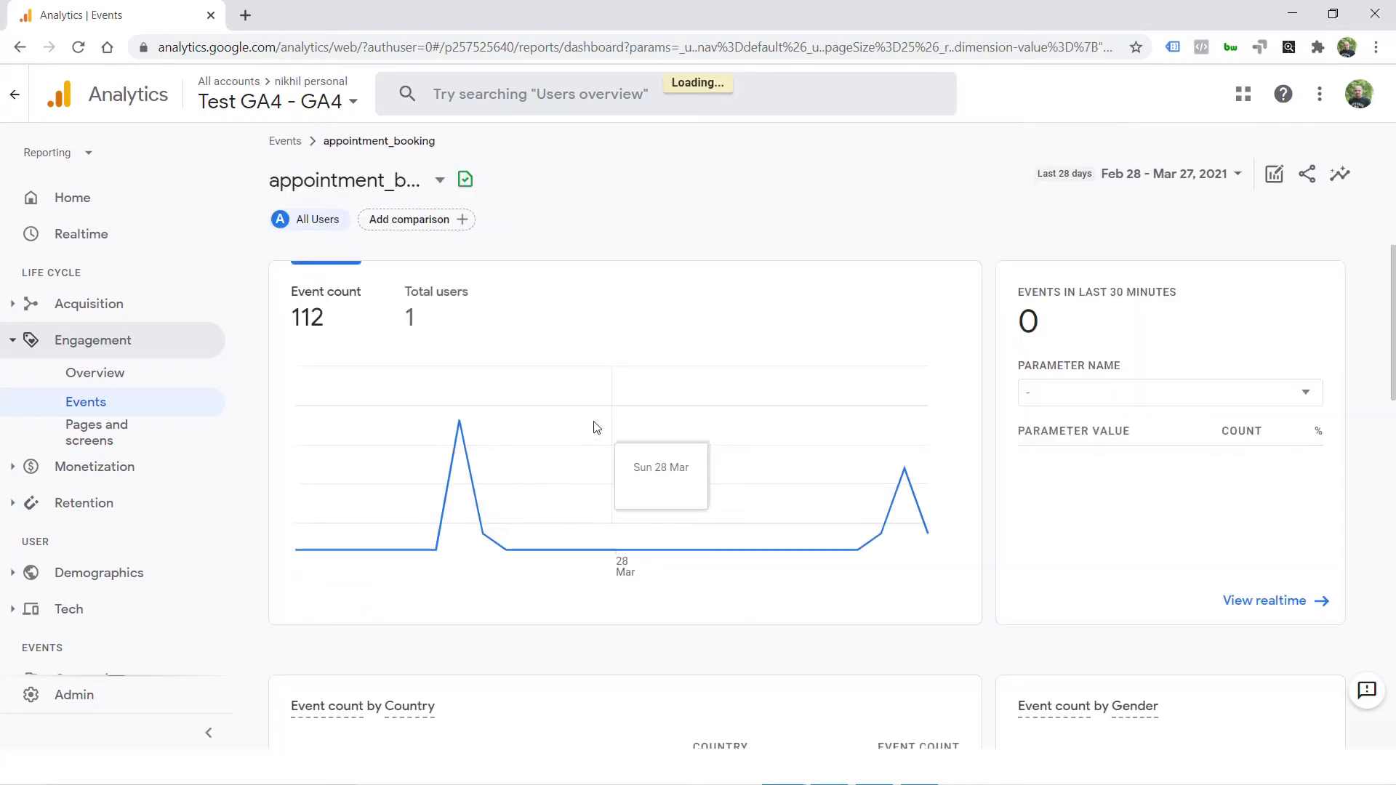
{"action": "left_click", "coordinate": [1153, 393]}
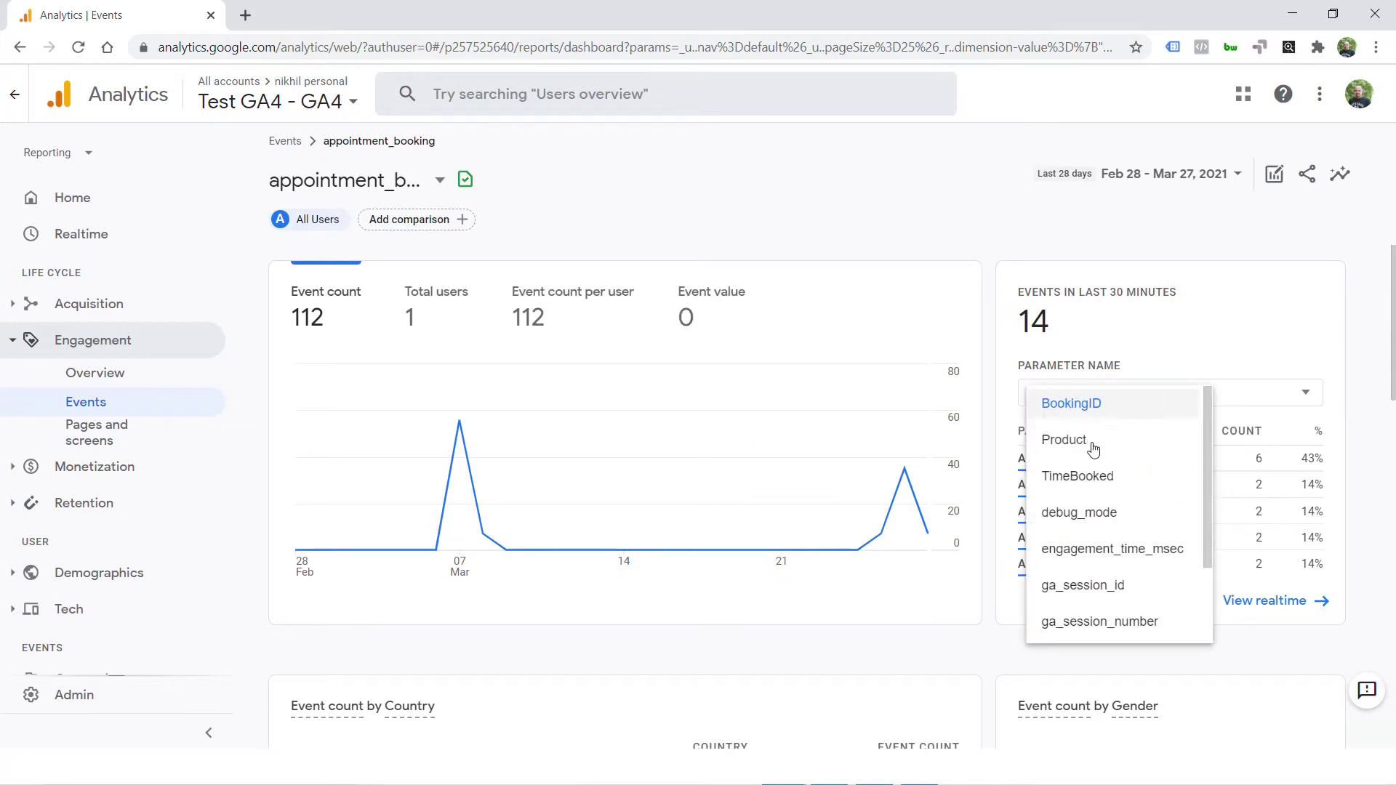
{"action": "left_click", "coordinate": [885, 452]}
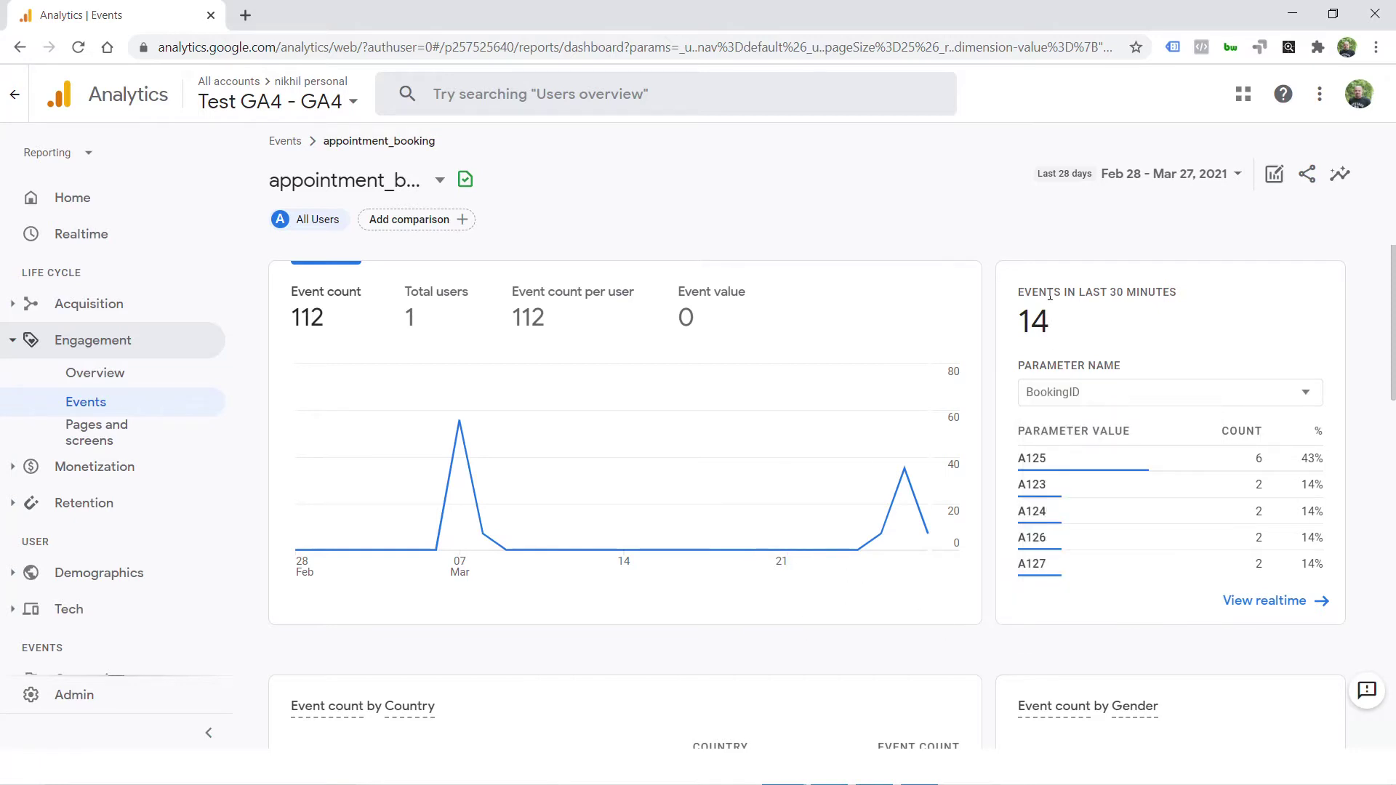
{"action": "triple_click", "coordinate": [1049, 294]}
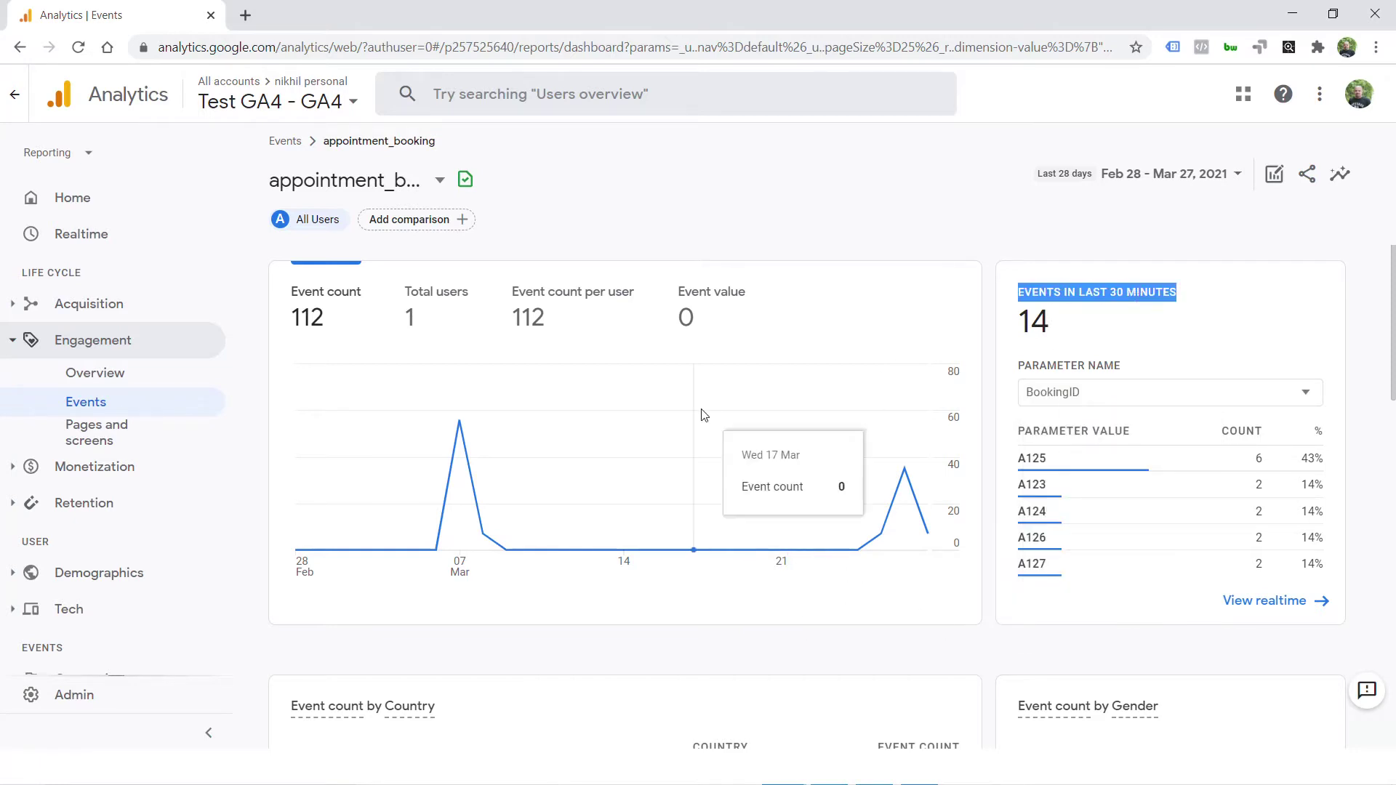
{"action": "left_click", "coordinate": [904, 231]}
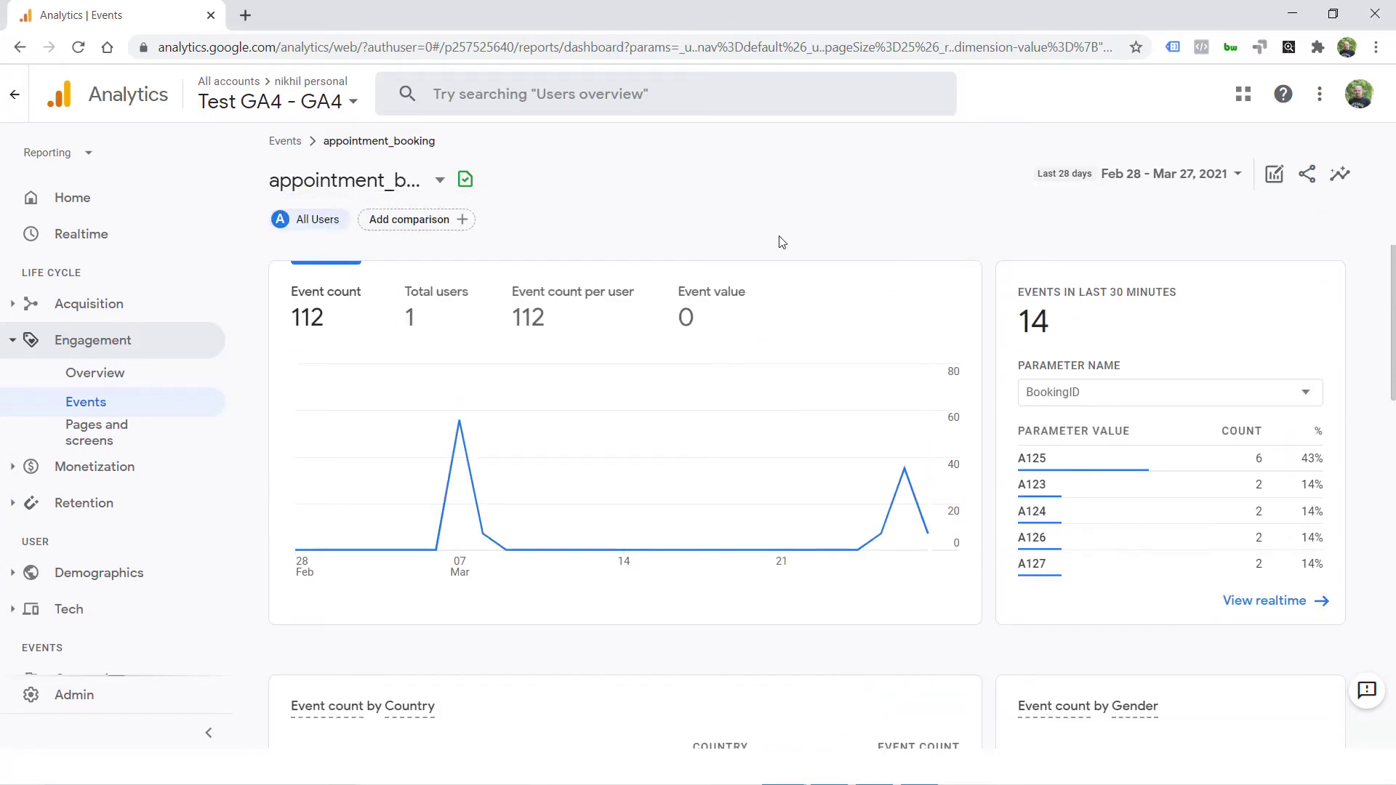
{"action": "scroll", "coordinate": [617, 358], "scroll_direction": "down", "scroll_amount": 4}
{"action": "scroll", "coordinate": [621, 359], "scroll_direction": "up", "scroll_amount": 3}
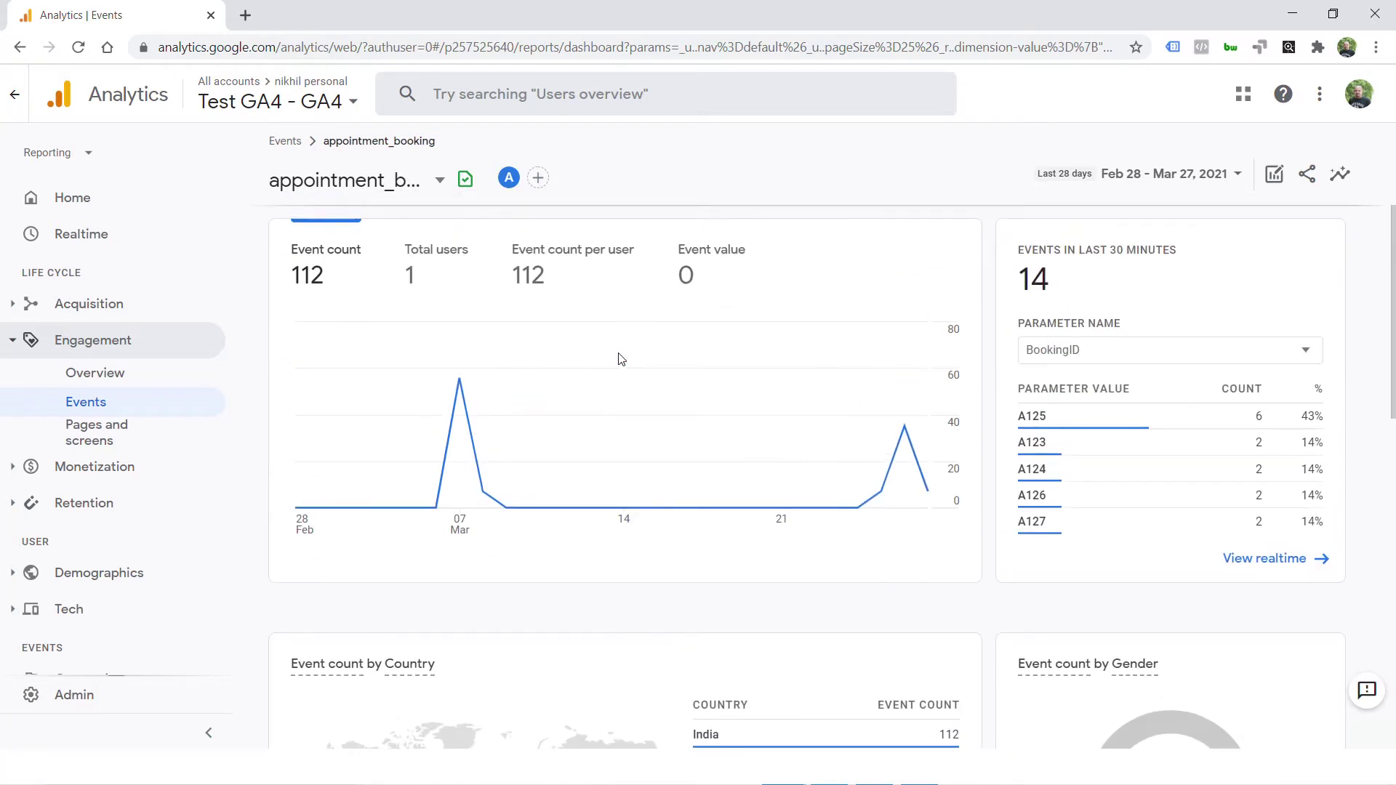
{"action": "mouse_move", "coordinate": [620, 360]}
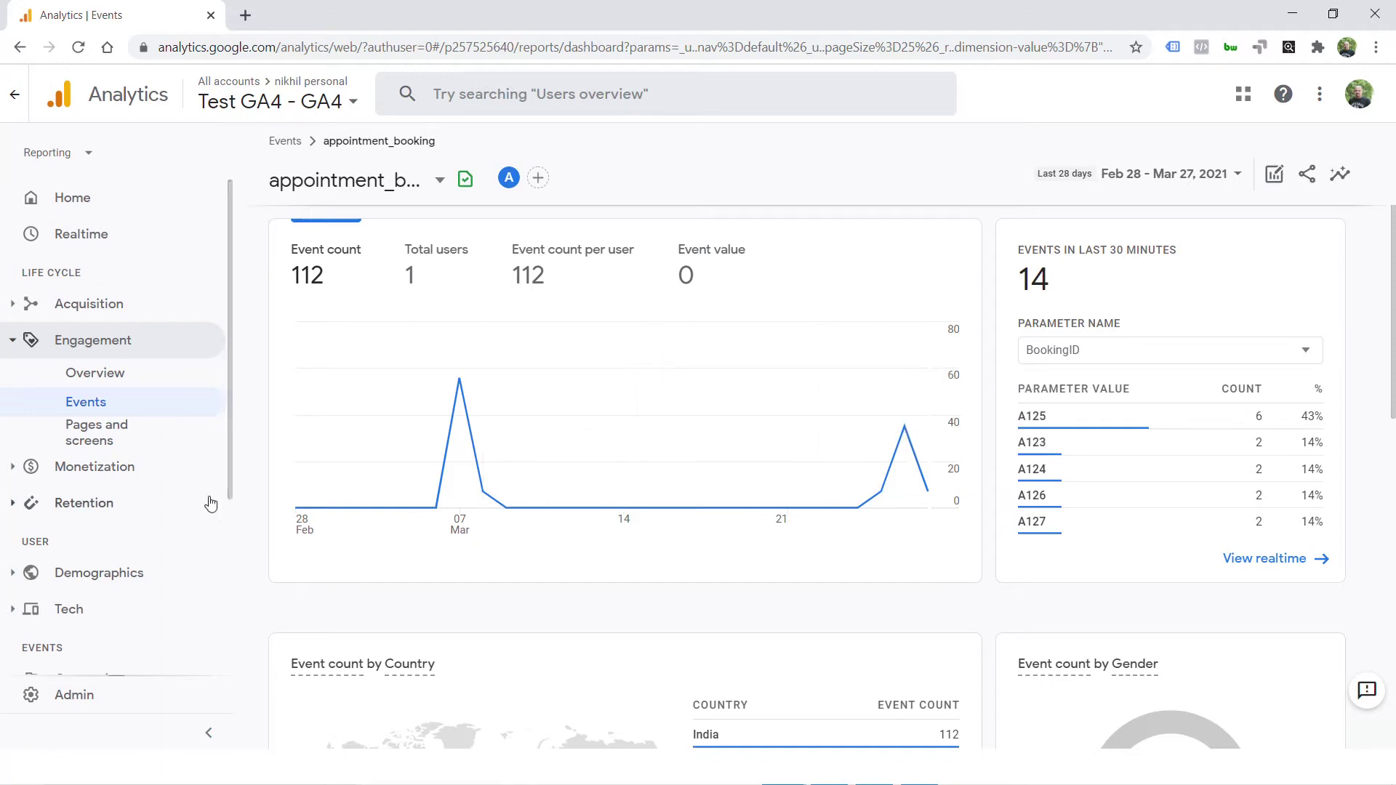
- Open the Event Params exploration from the Analysis hub and inspect its Booked Product column
{"action": "scroll", "coordinate": [131, 523], "scroll_direction": "down", "scroll_amount": 4}
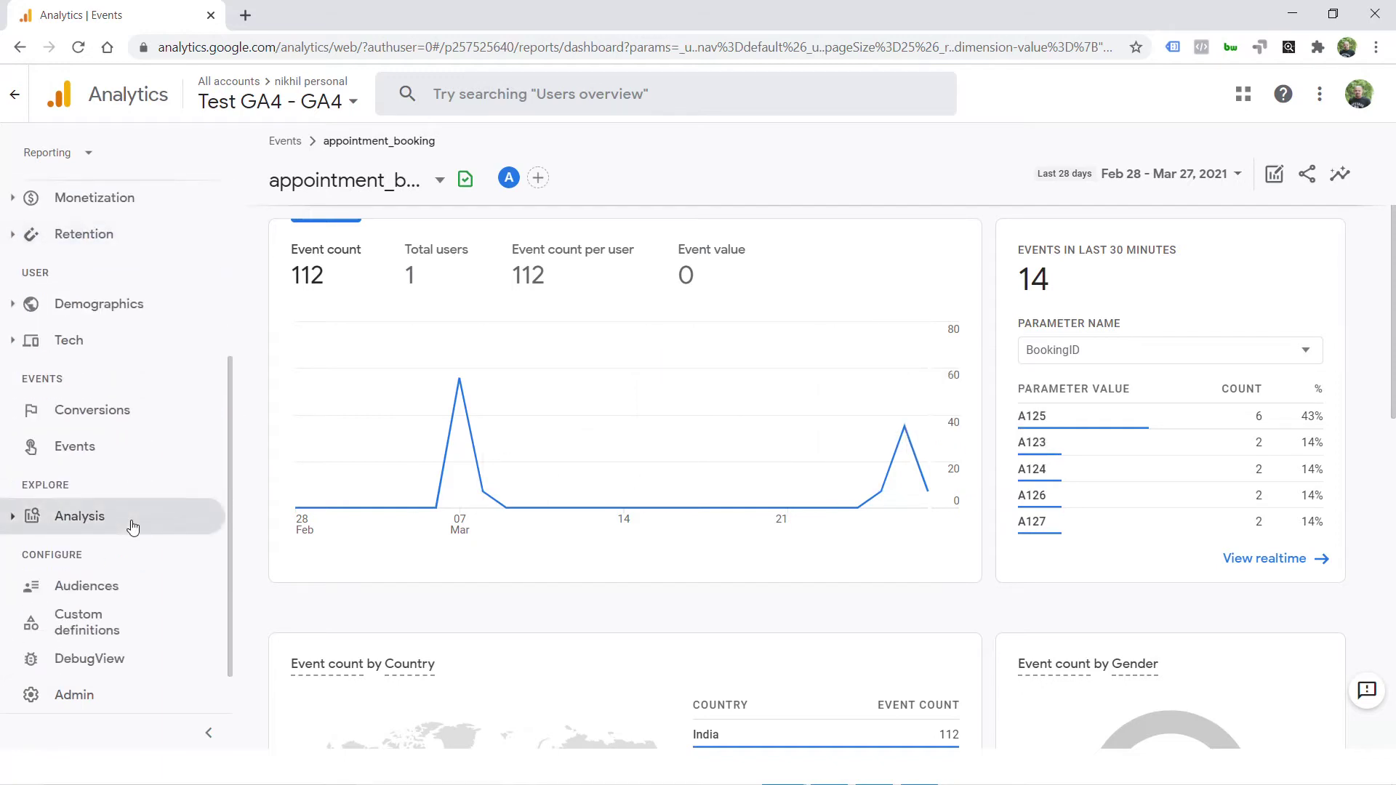
{"action": "left_click", "coordinate": [131, 525]}
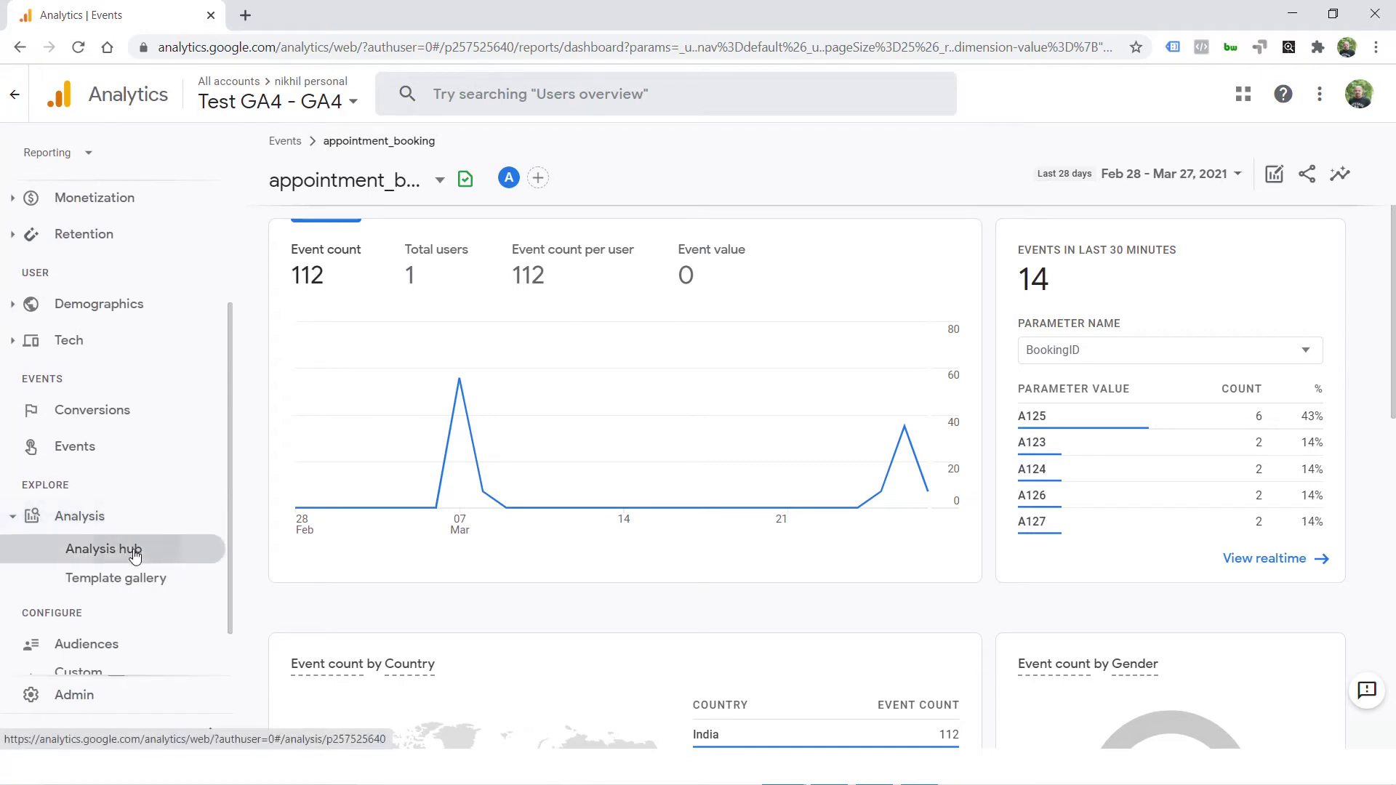
{"action": "left_click", "coordinate": [134, 554]}
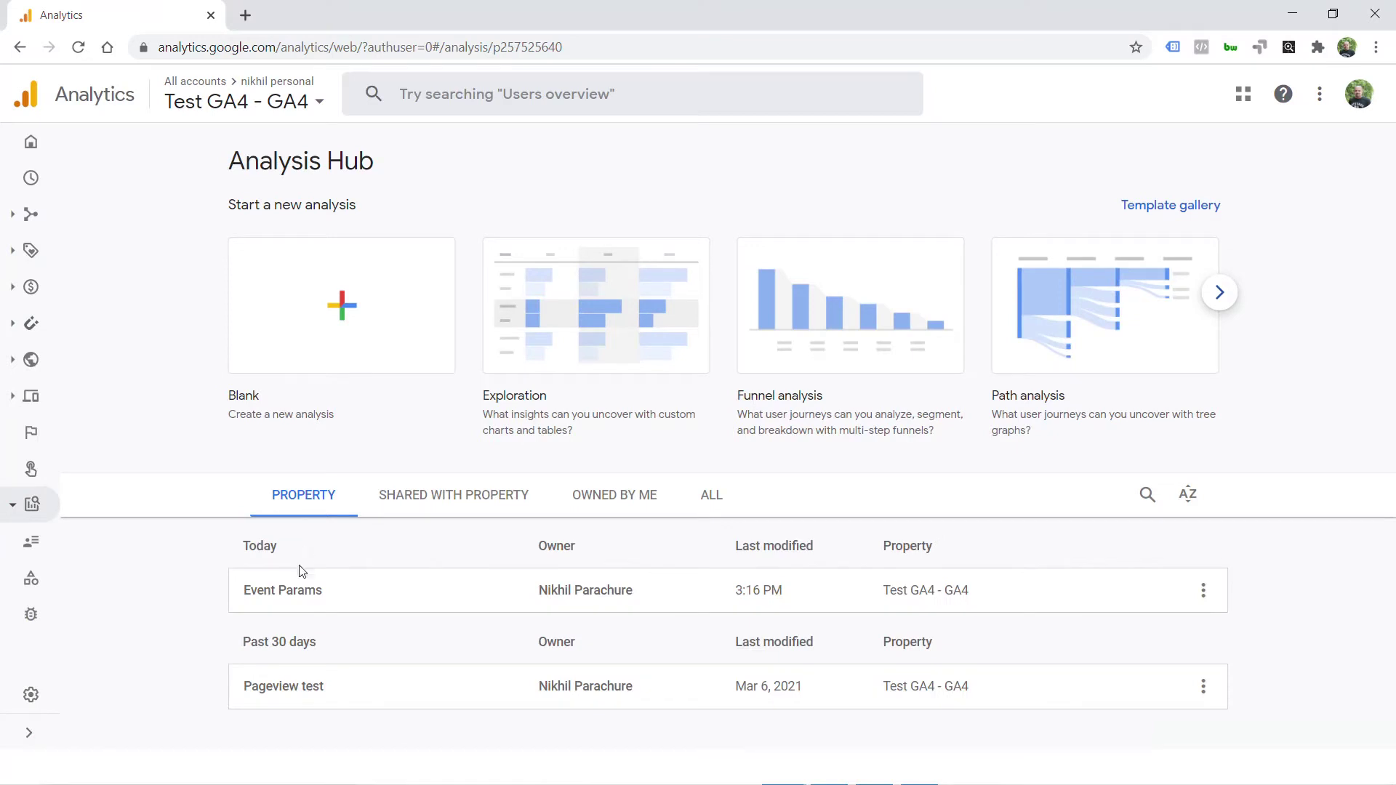
{"action": "left_click", "coordinate": [297, 593]}
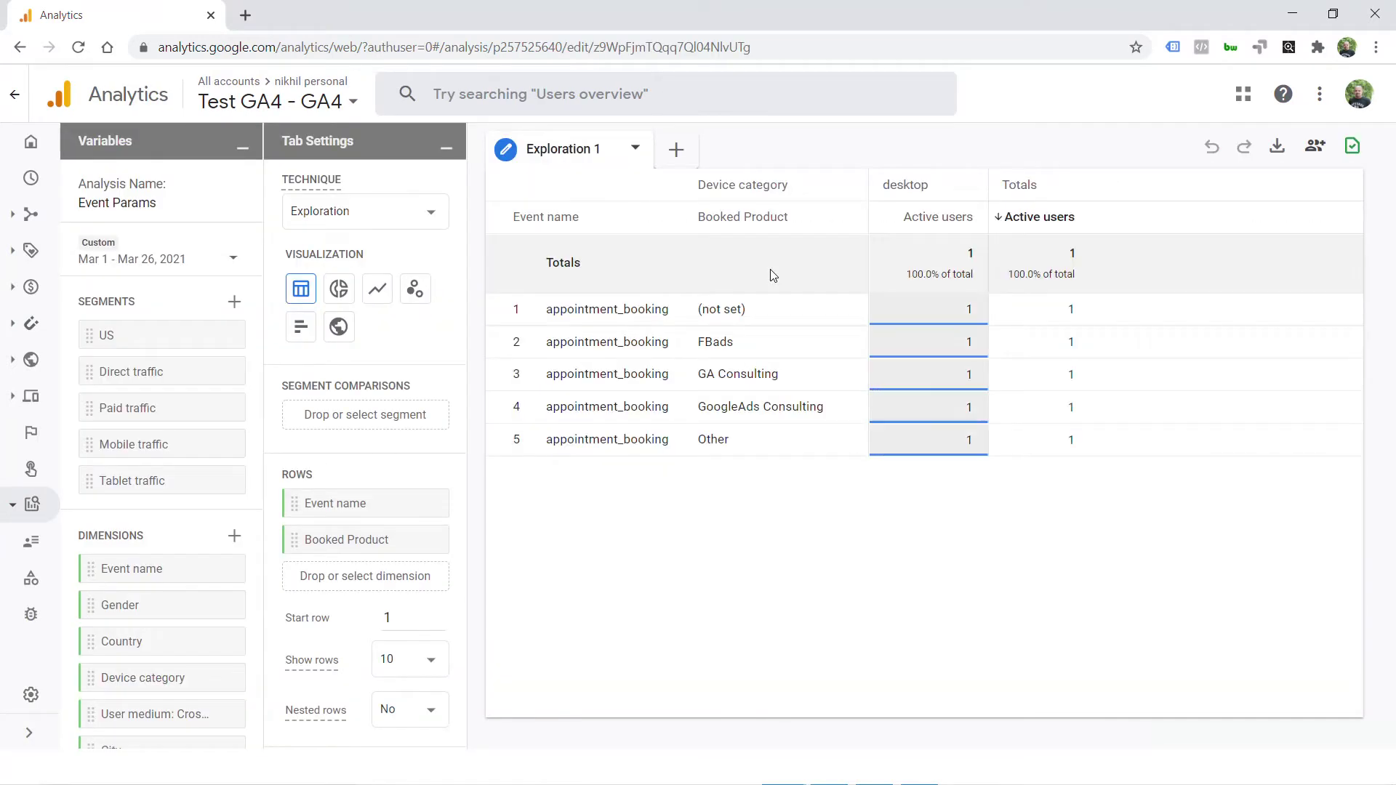
{"action": "double_click", "coordinate": [729, 219]}
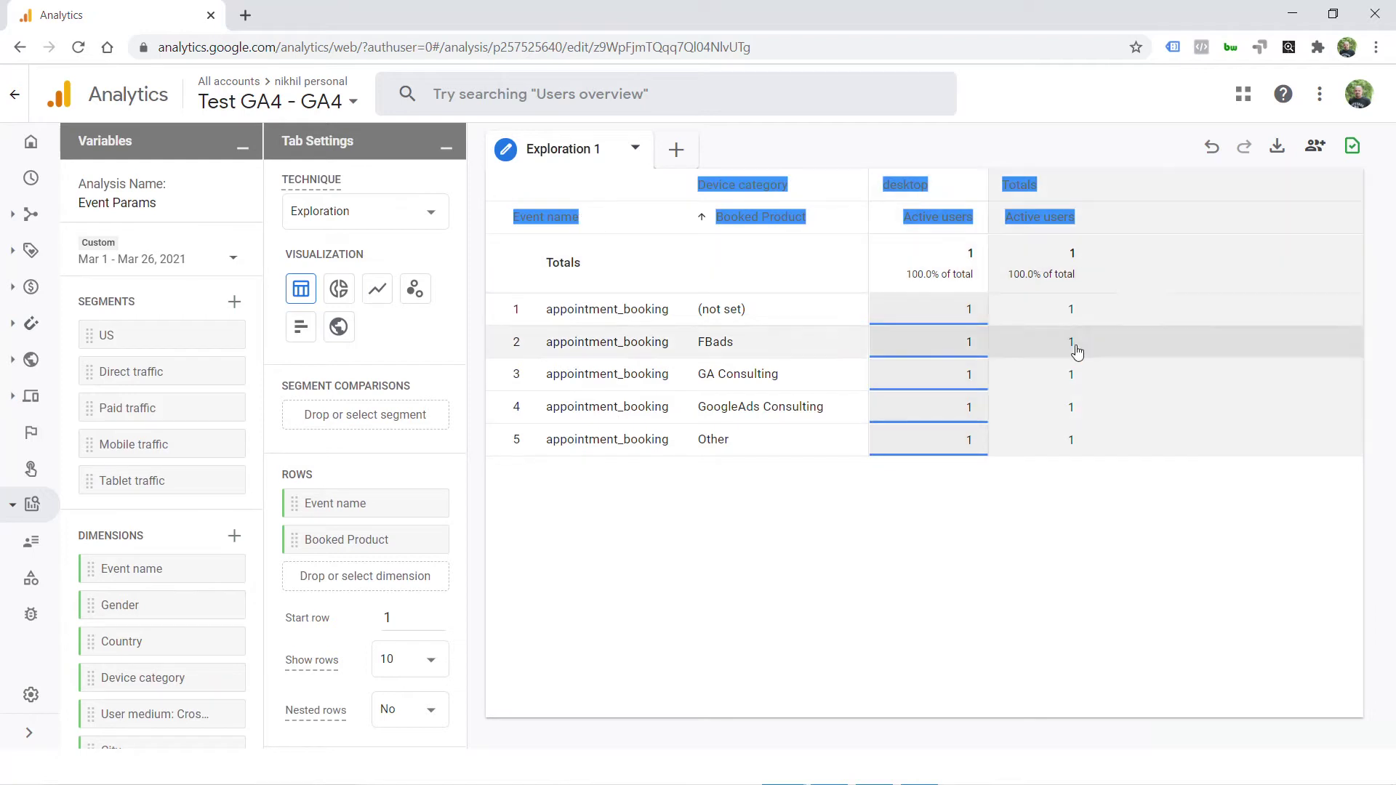
{"action": "left_click", "coordinate": [1067, 580]}
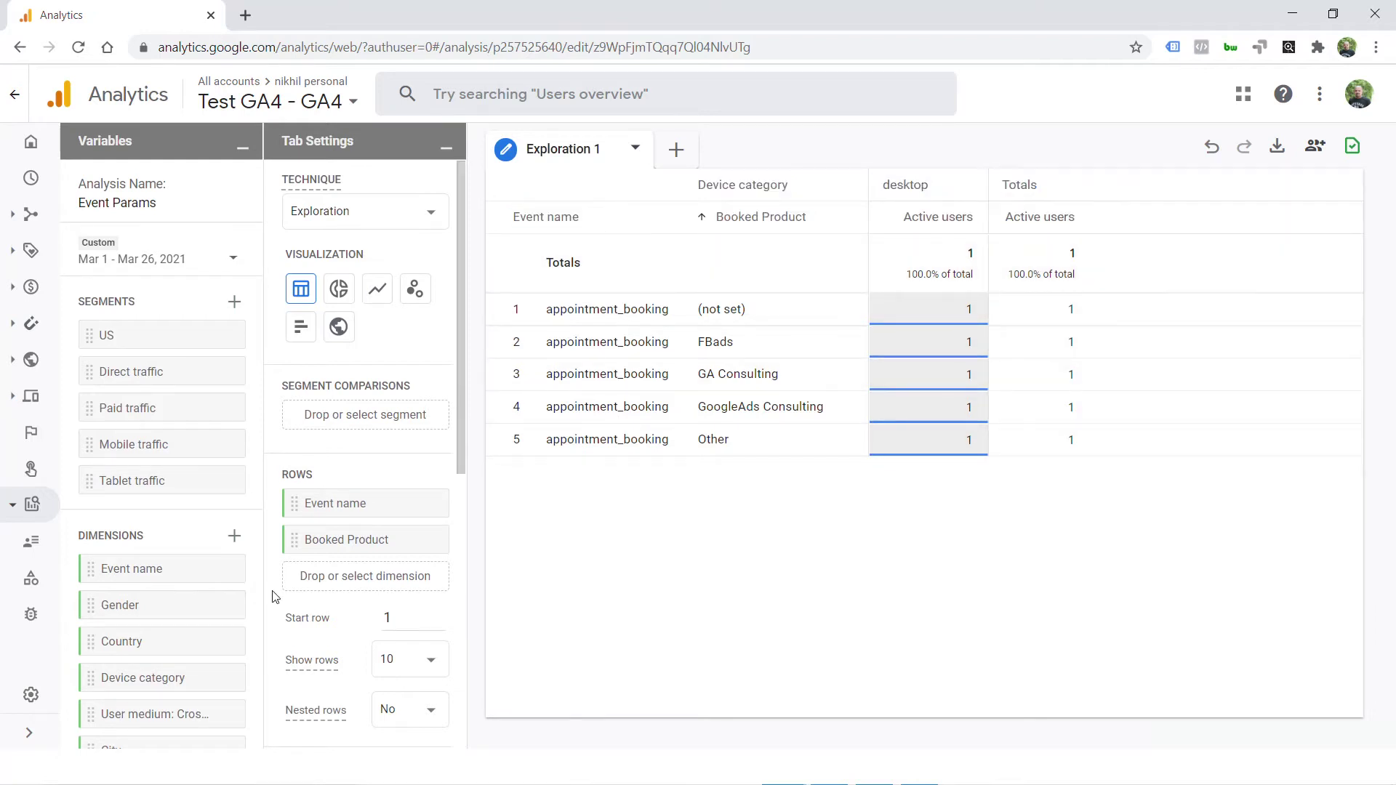
- Search the addable dimensions for 'booking', then clear the search to show all
{"action": "scroll", "coordinate": [275, 596], "scroll_direction": "down", "scroll_amount": 2}
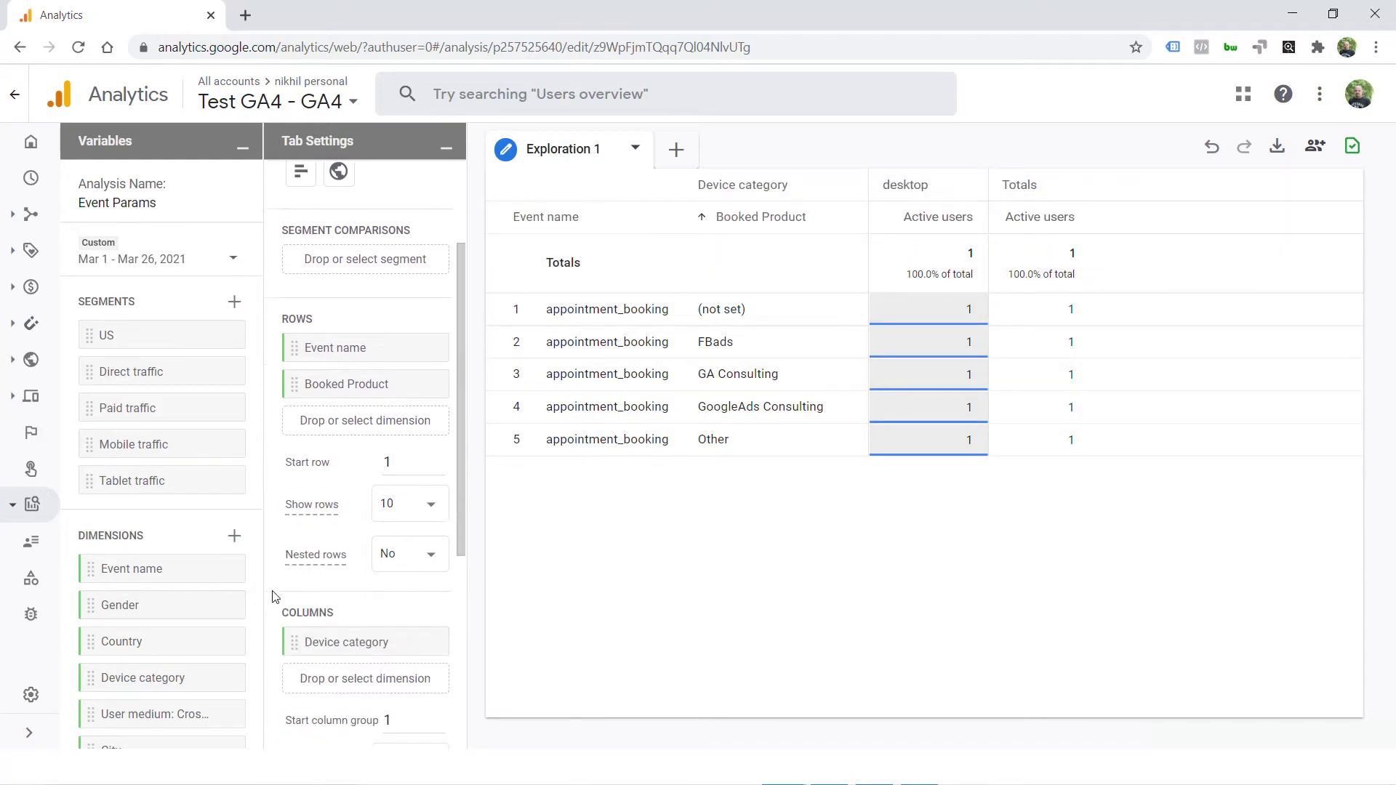
{"action": "left_click", "coordinate": [235, 542]}
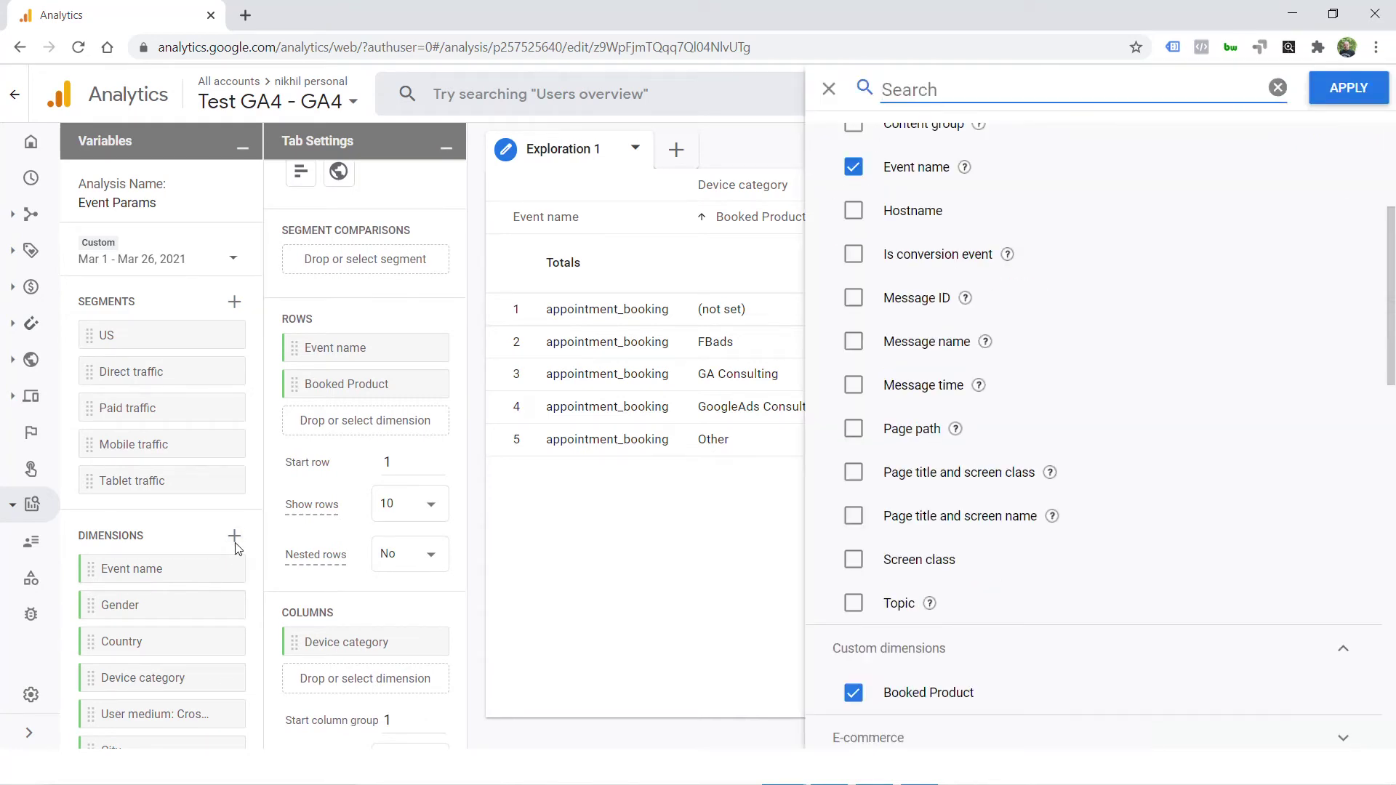
{"action": "type", "text": "booking"}
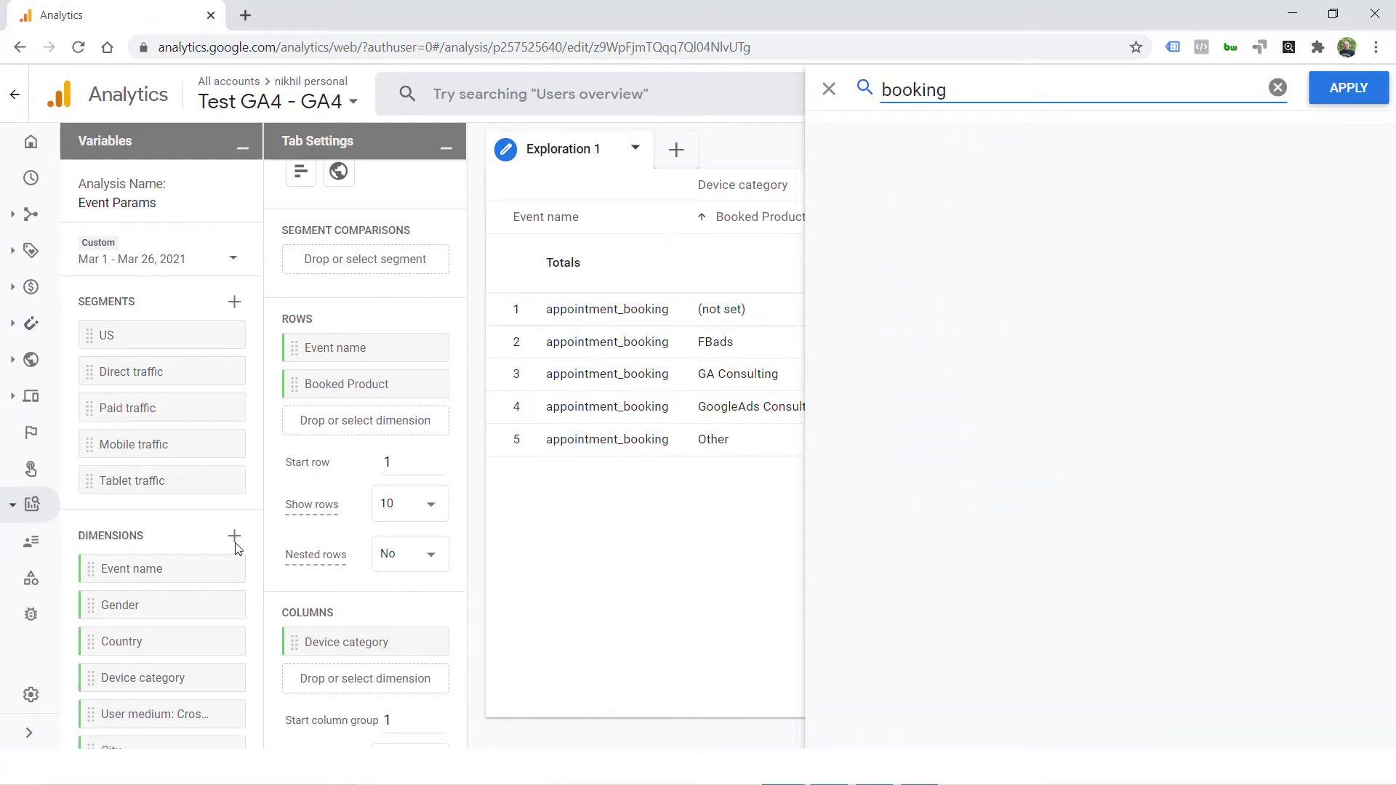
{"action": "key", "text": "BackSpace"}
{"action": "key", "text": "BackSpace"}
{"action": "key", "text": "BackSpace"}
{"action": "key", "text": "BackSpace"}
{"action": "key", "text": "BackSpace"}
{"action": "key", "text": "BackSpace"}
{"action": "key", "text": "BackSpace"}
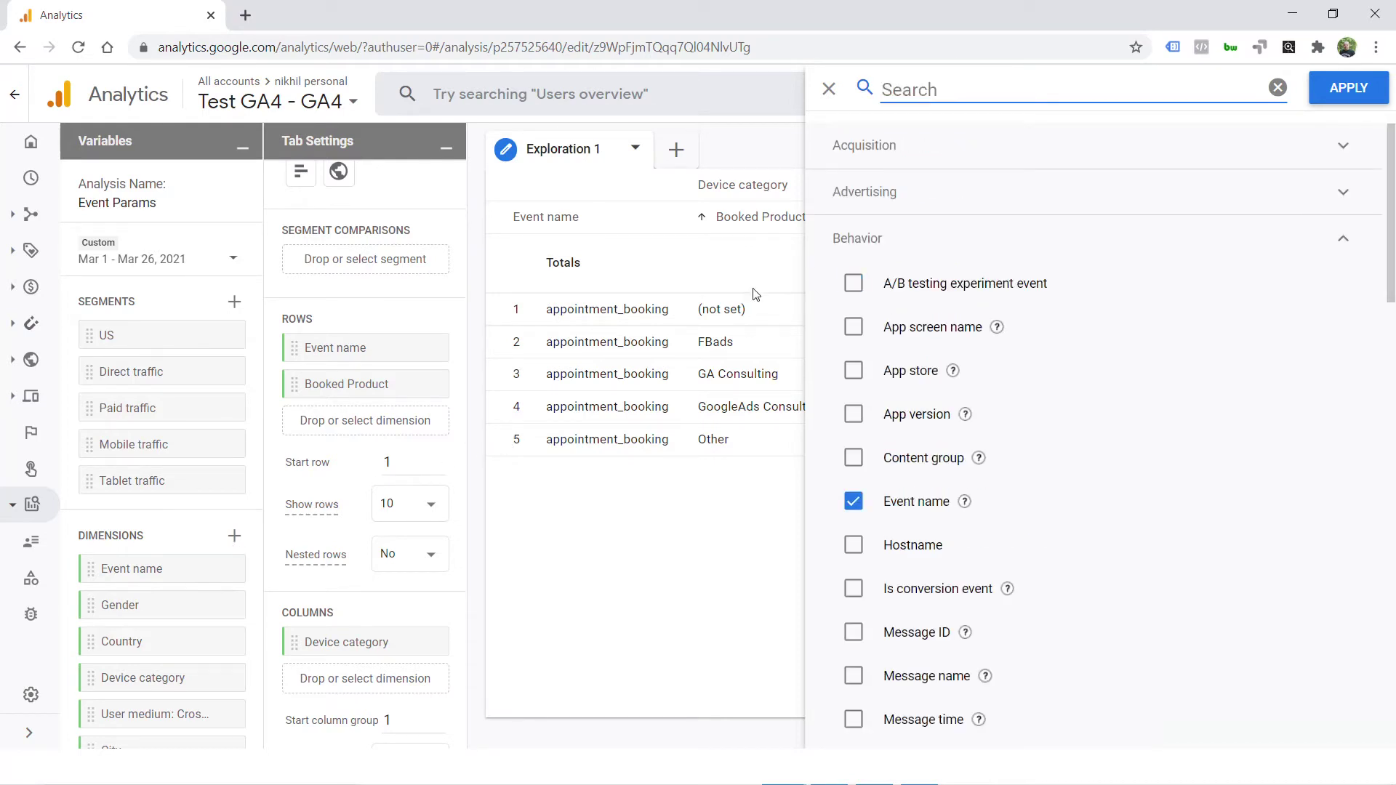
- Close the dimension picker without adding any dimension
{"action": "left_click", "coordinate": [829, 88]}
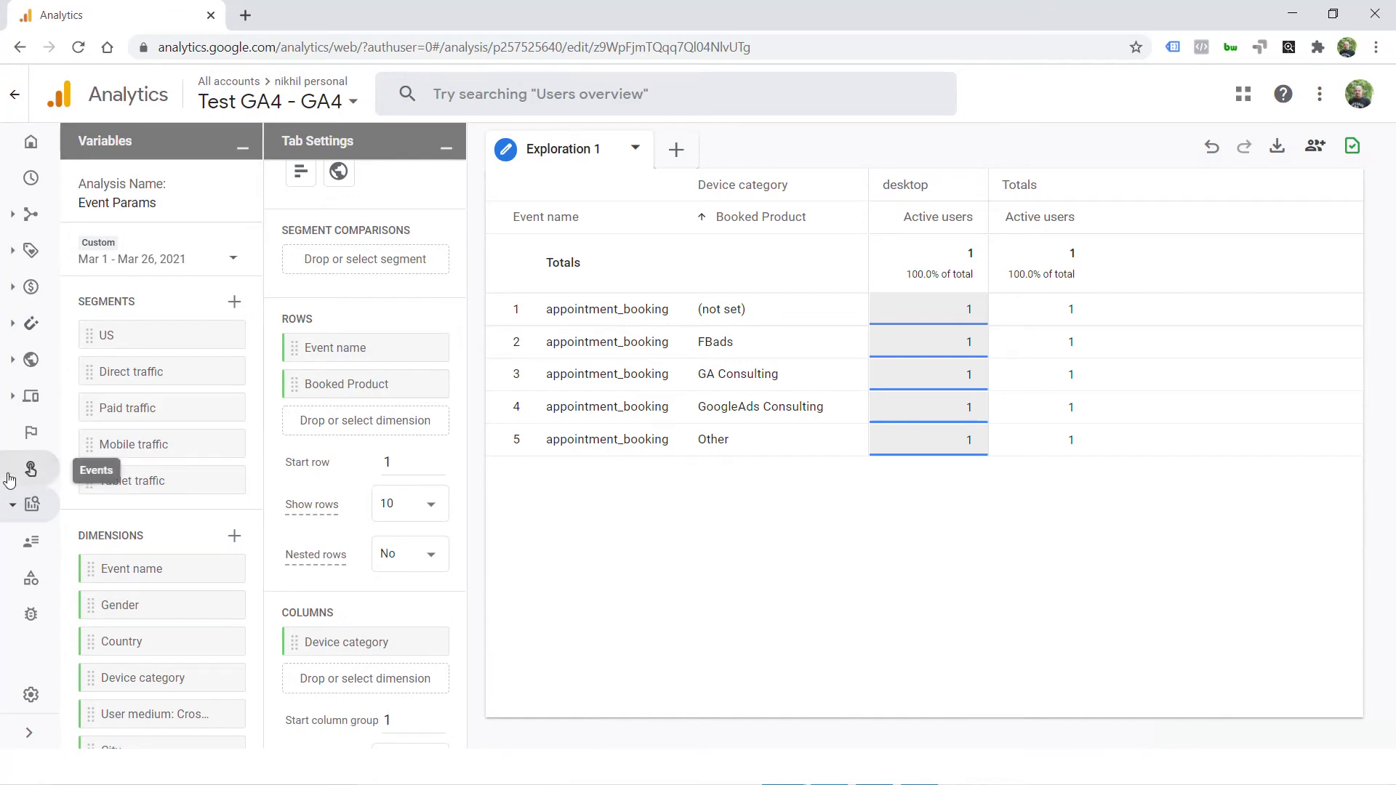
- On Custom definitions, start and cancel a new custom dimension, then review the Booked Product name
{"action": "left_click", "coordinate": [30, 578]}
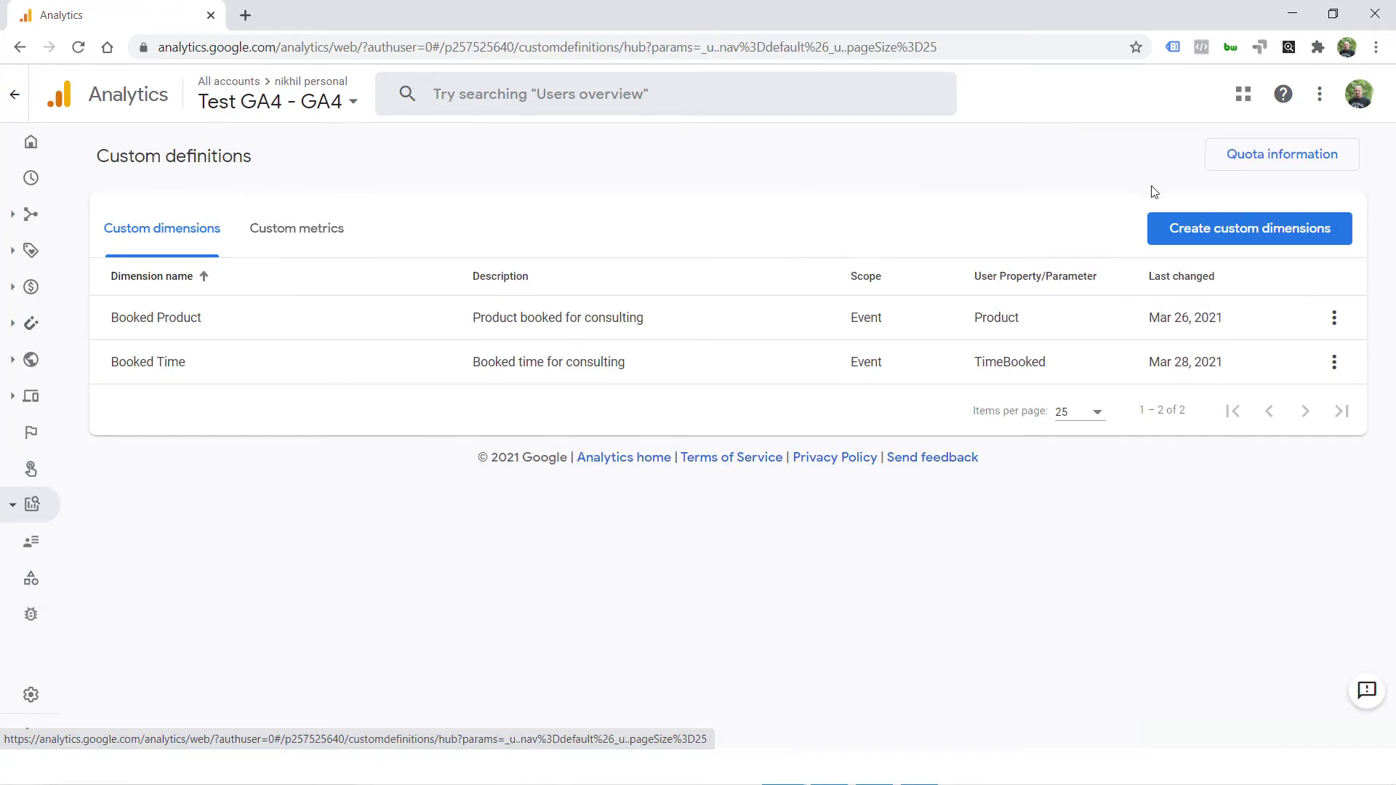
{"action": "left_click", "coordinate": [1183, 240]}
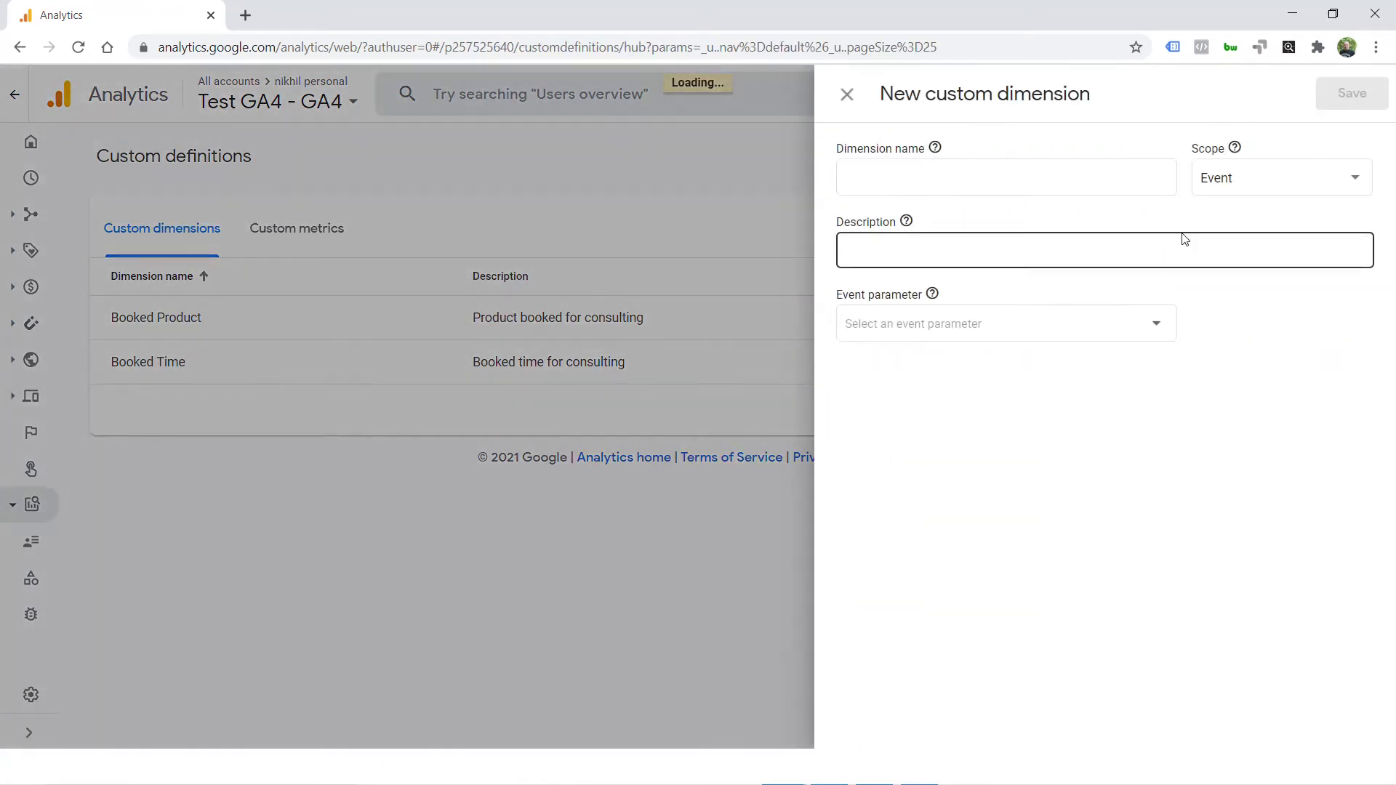
{"action": "left_click", "coordinate": [608, 503]}
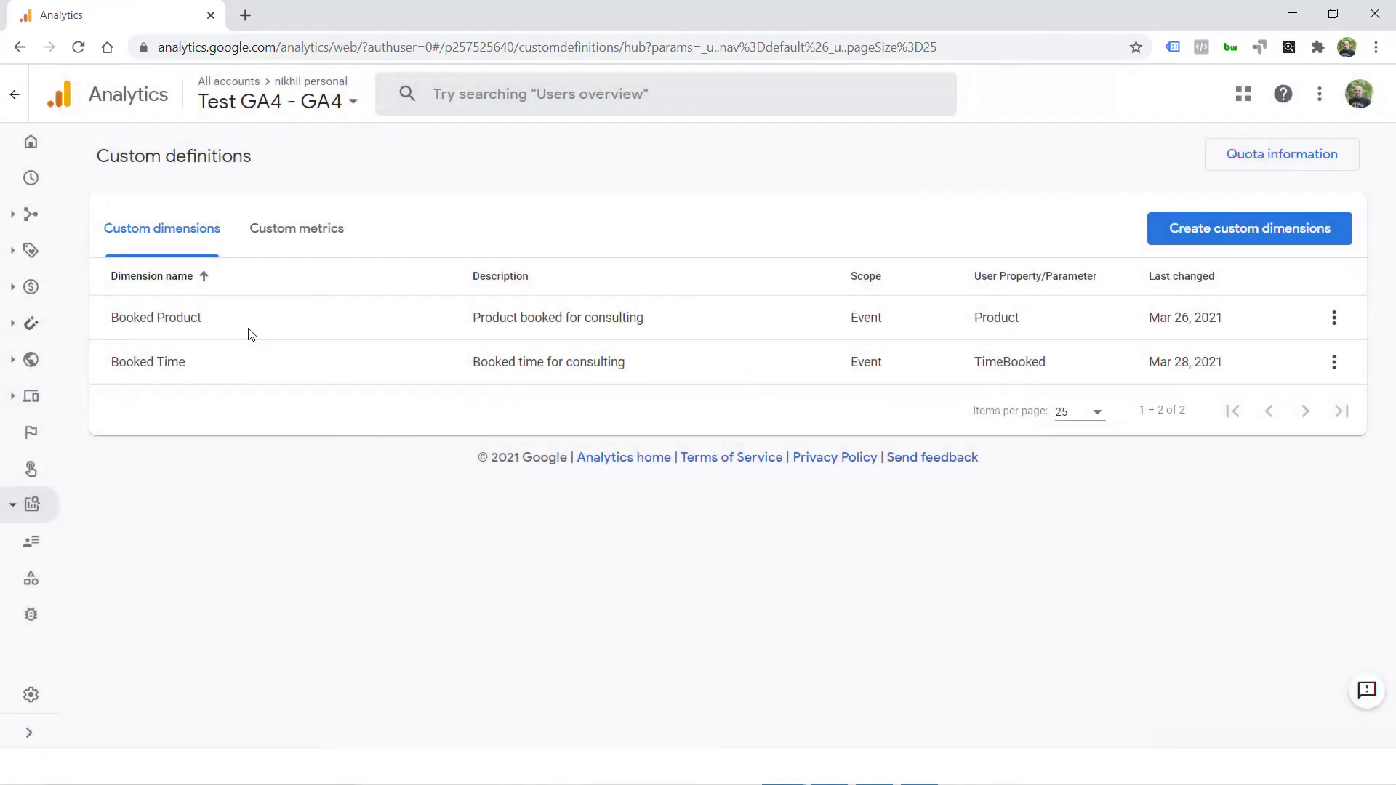
{"action": "triple_click", "coordinate": [120, 318]}
{"action": "double_click", "coordinate": [162, 318]}
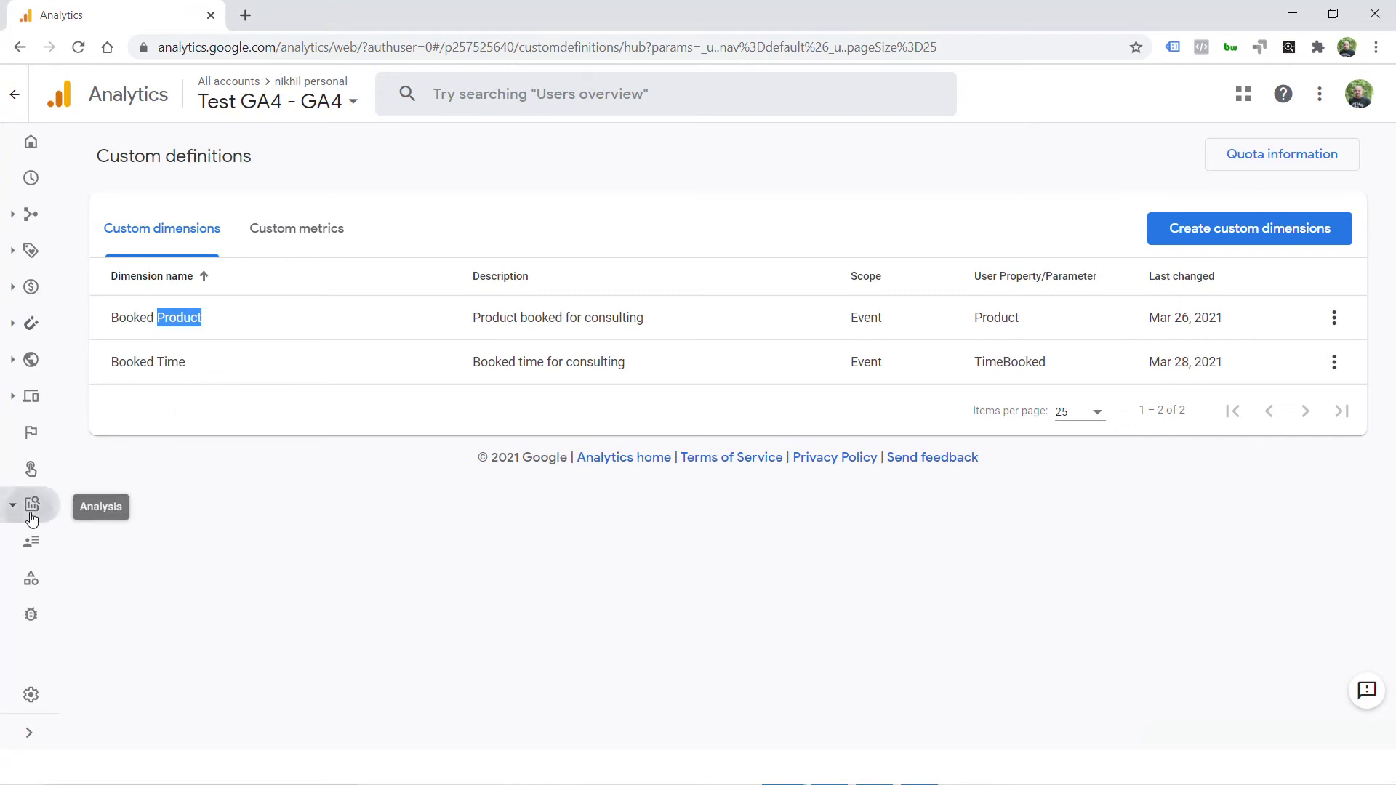
- Navigate through the Analysis section to the Analysis hub
{"action": "mouse_move", "coordinate": [31, 518]}
{"action": "scroll", "coordinate": [93, 483], "scroll_direction": "down", "scroll_amount": 2}
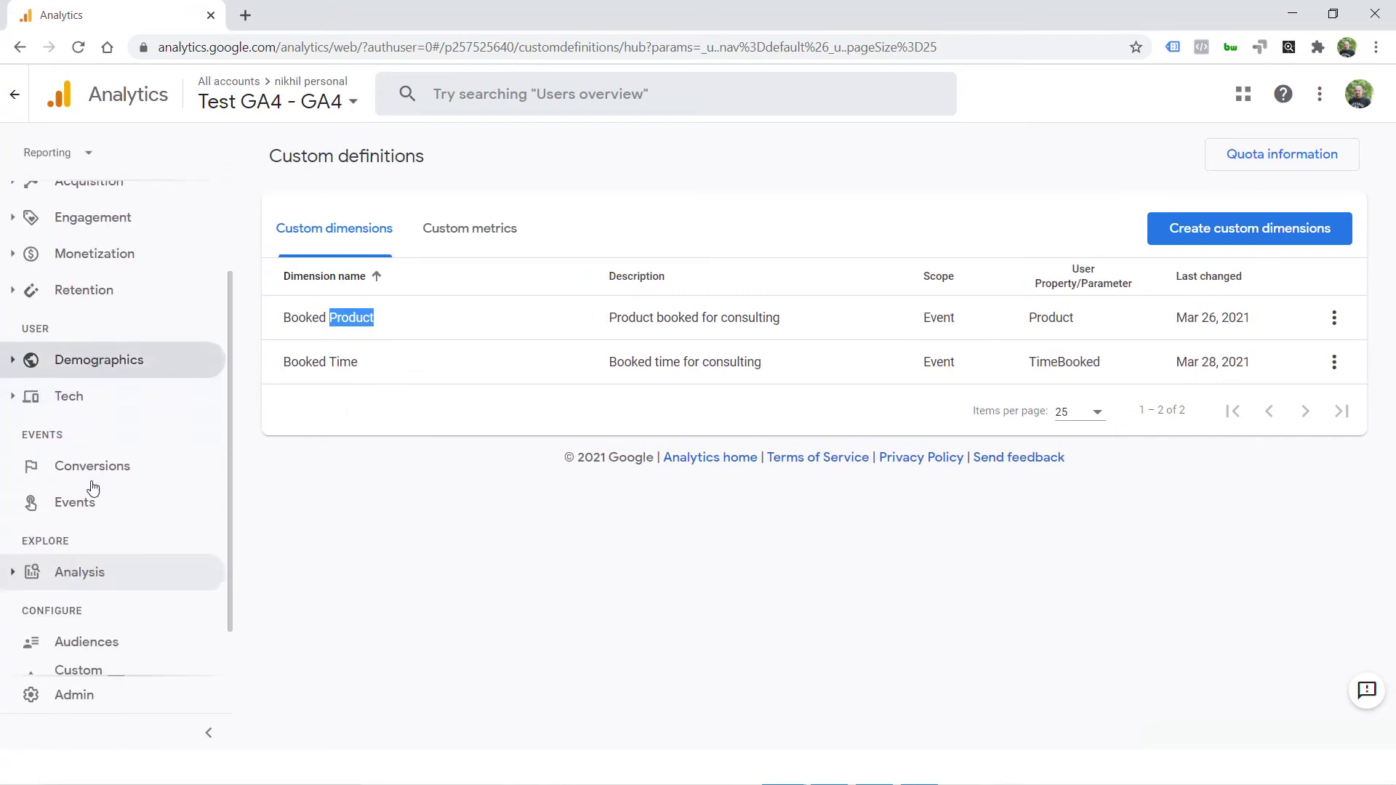
{"action": "scroll", "coordinate": [93, 485], "scroll_direction": "down", "scroll_amount": 1}
{"action": "left_click", "coordinate": [88, 514]}
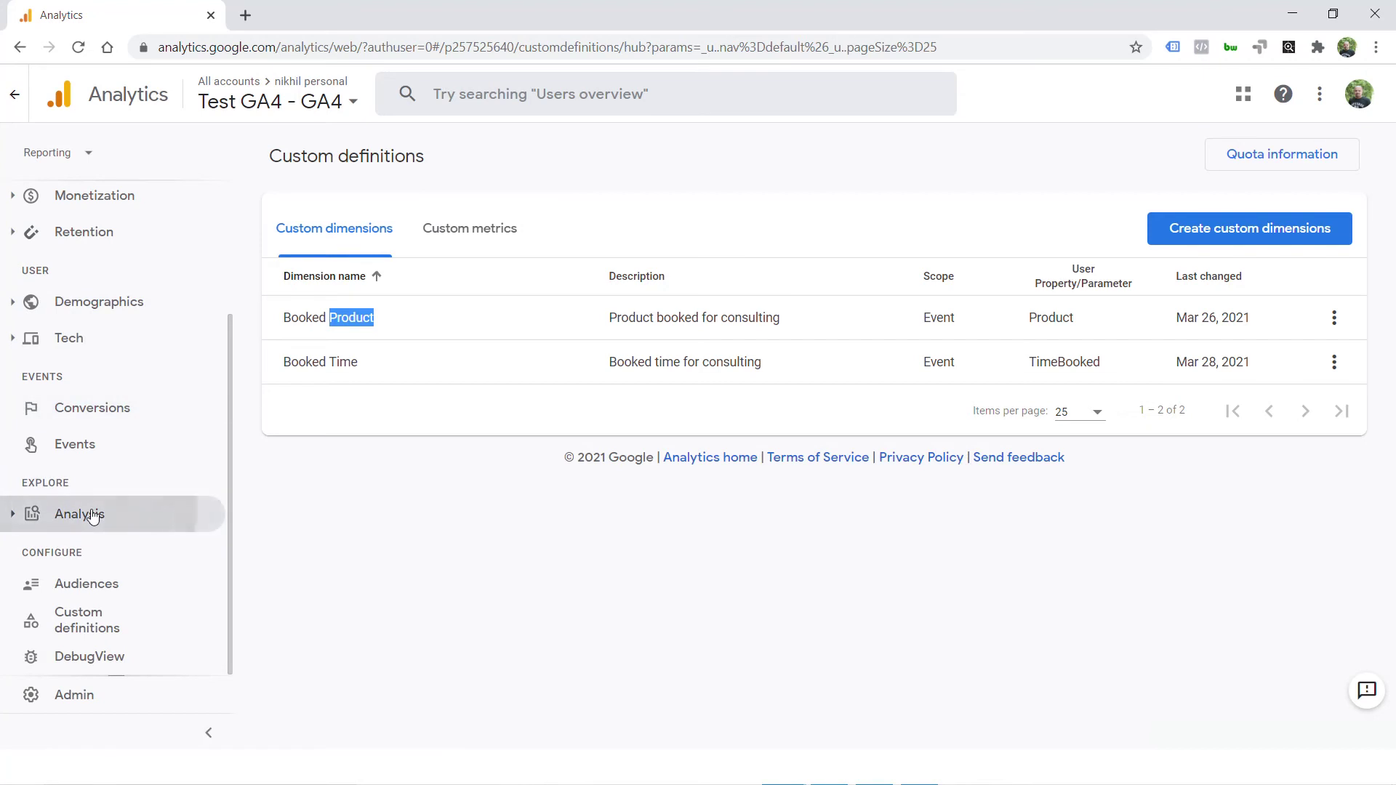
{"action": "left_click", "coordinate": [103, 546]}
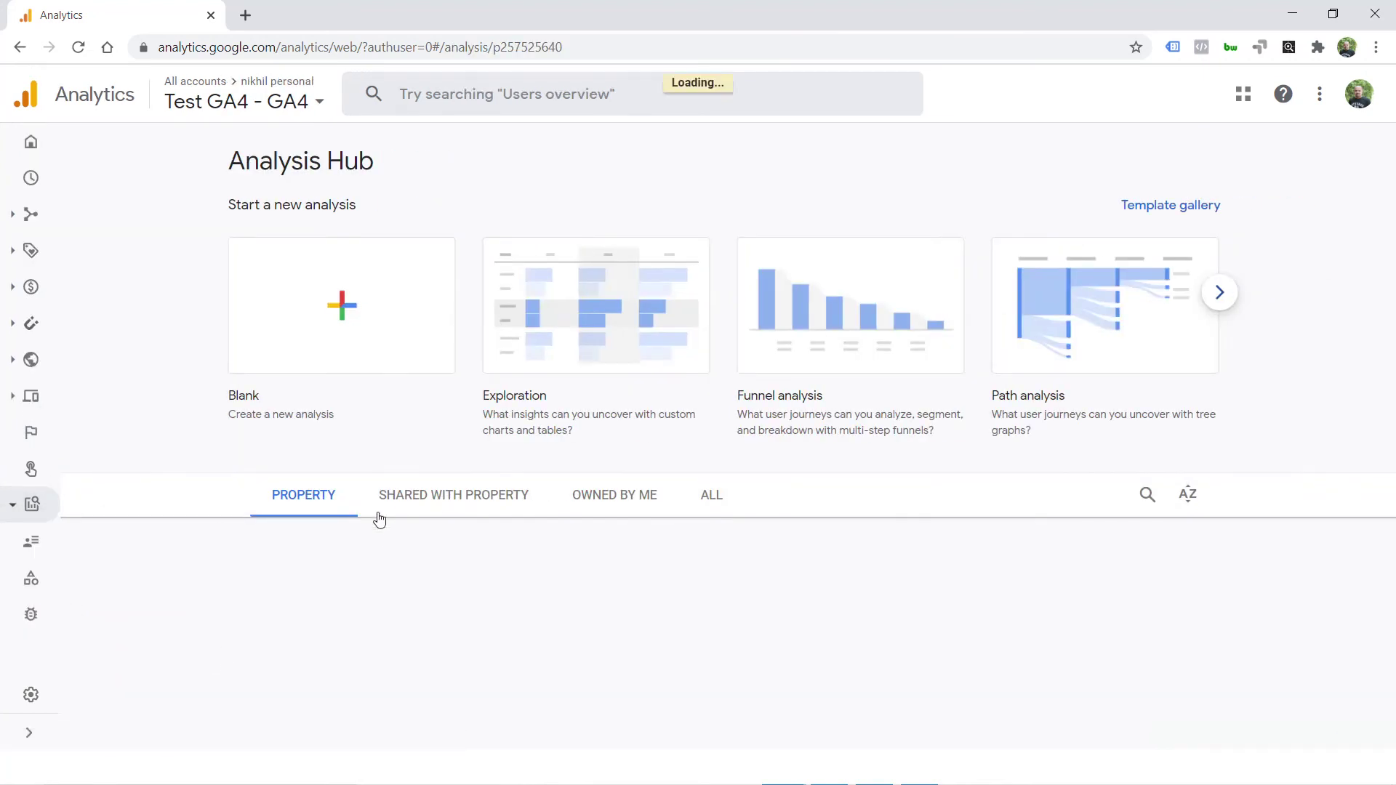
- In Event Params, re-add Booked Product via a 'booked' search, drag it into Rows, then return to Custom definitions
{"action": "left_click", "coordinate": [308, 591]}
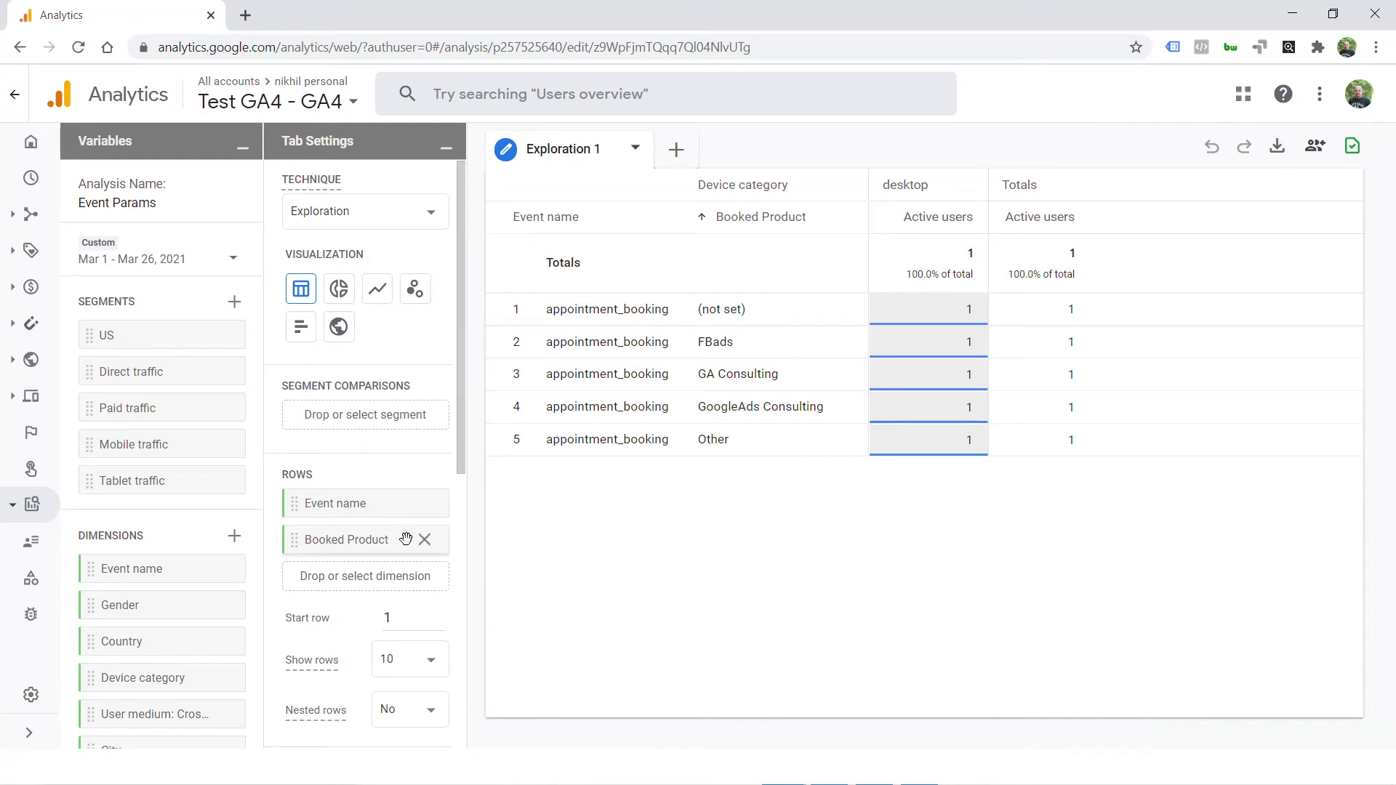
{"action": "left_click", "coordinate": [425, 546]}
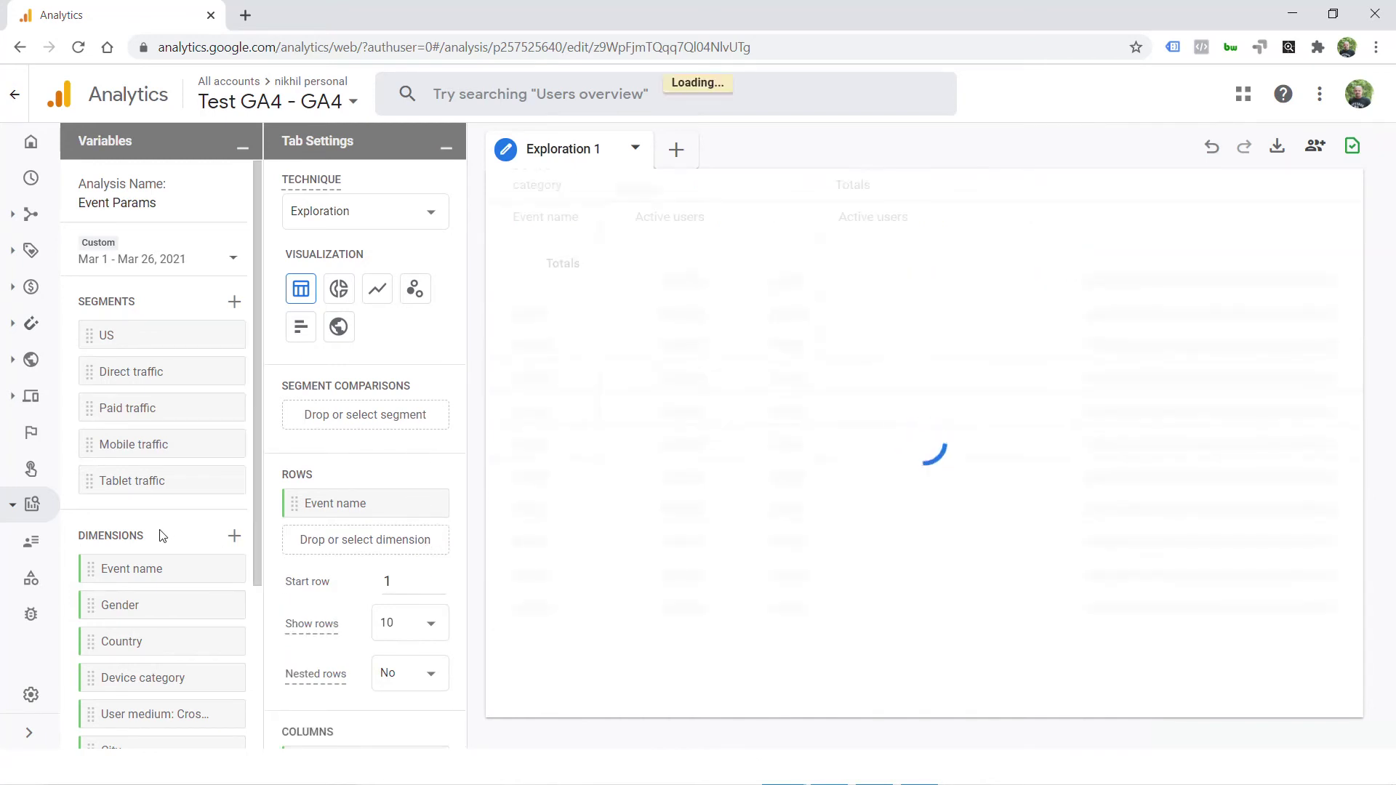
{"action": "left_click", "coordinate": [234, 536]}
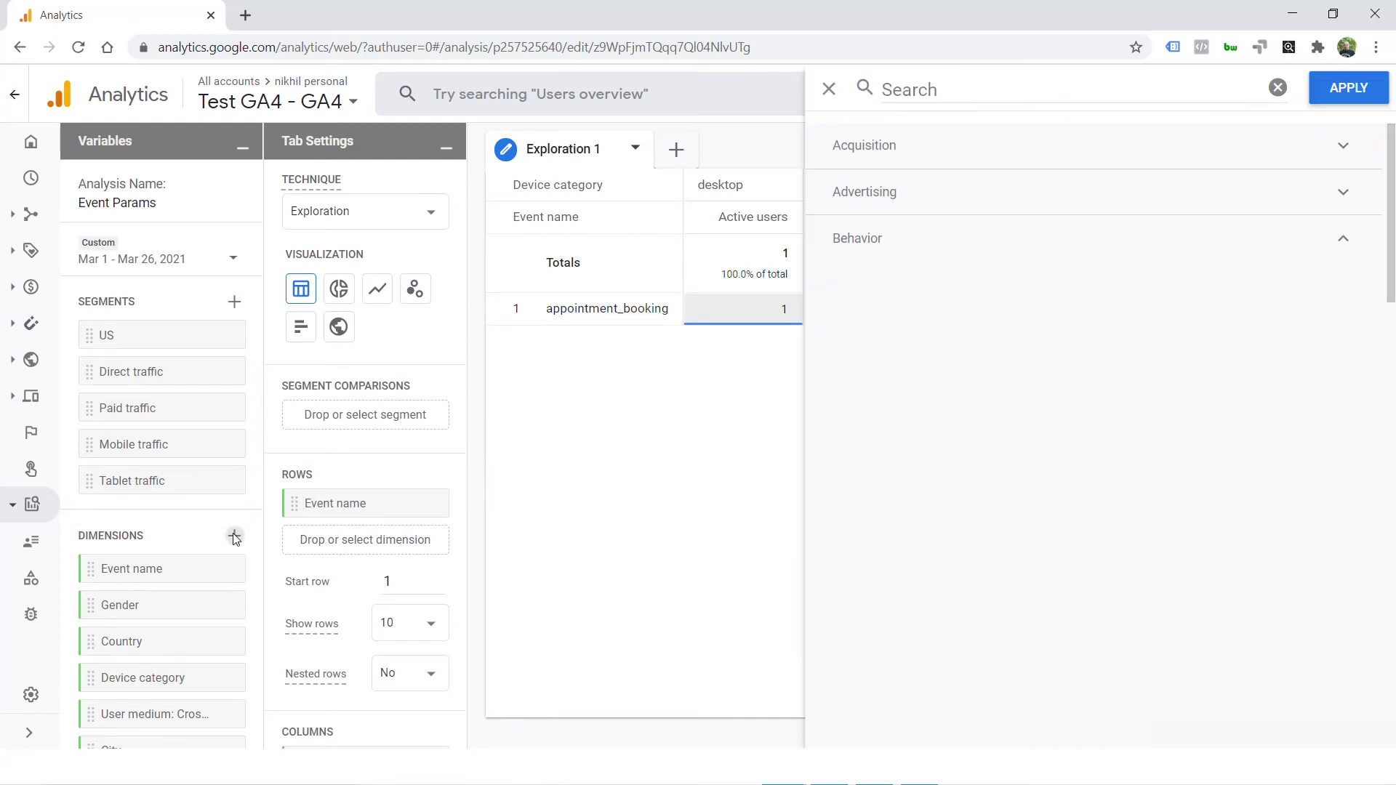
{"action": "type", "text": "booked"}
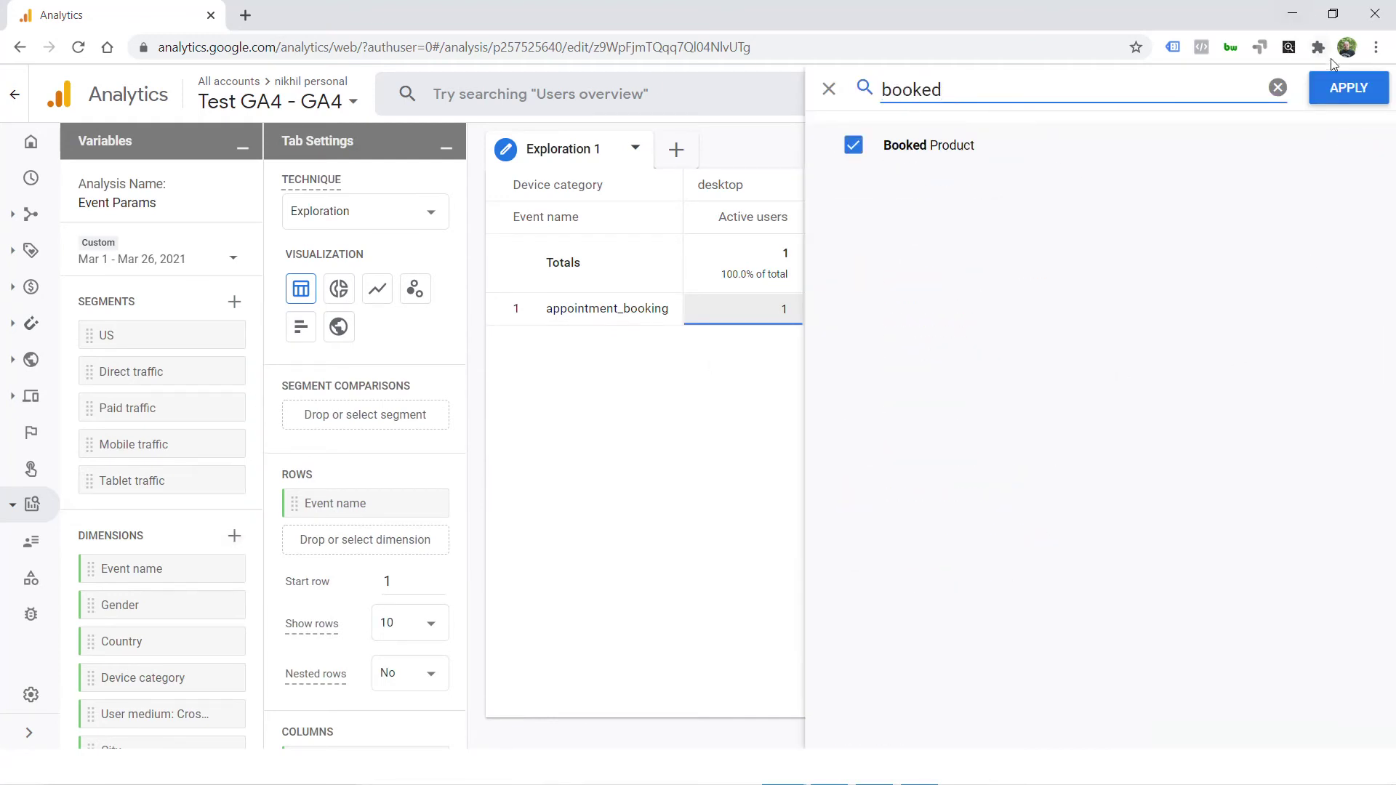
{"action": "left_click", "coordinate": [1343, 95]}
{"action": "scroll", "coordinate": [125, 662], "scroll_direction": "down", "scroll_amount": 3}
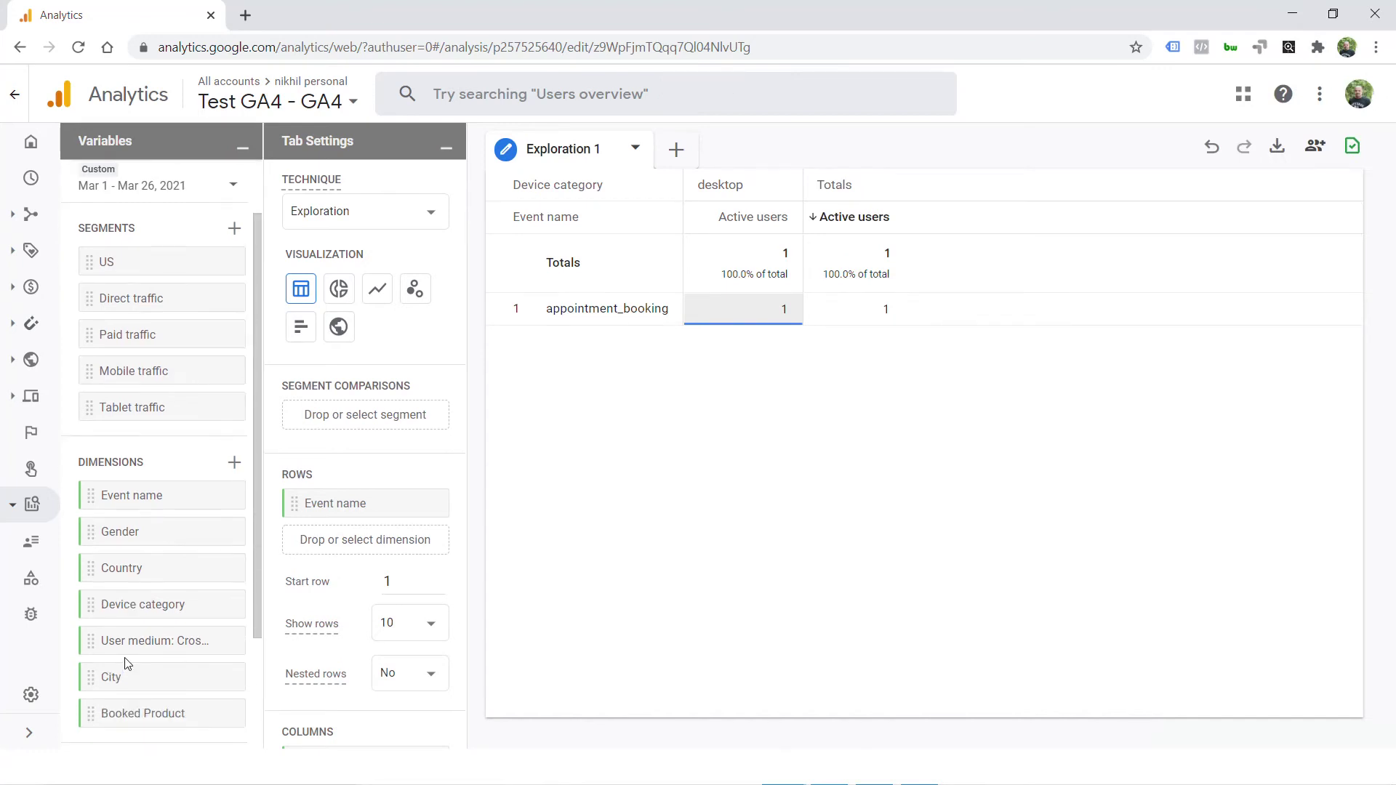
{"action": "left_click_drag", "start_coordinate": [120, 582], "coordinate": [309, 535]}
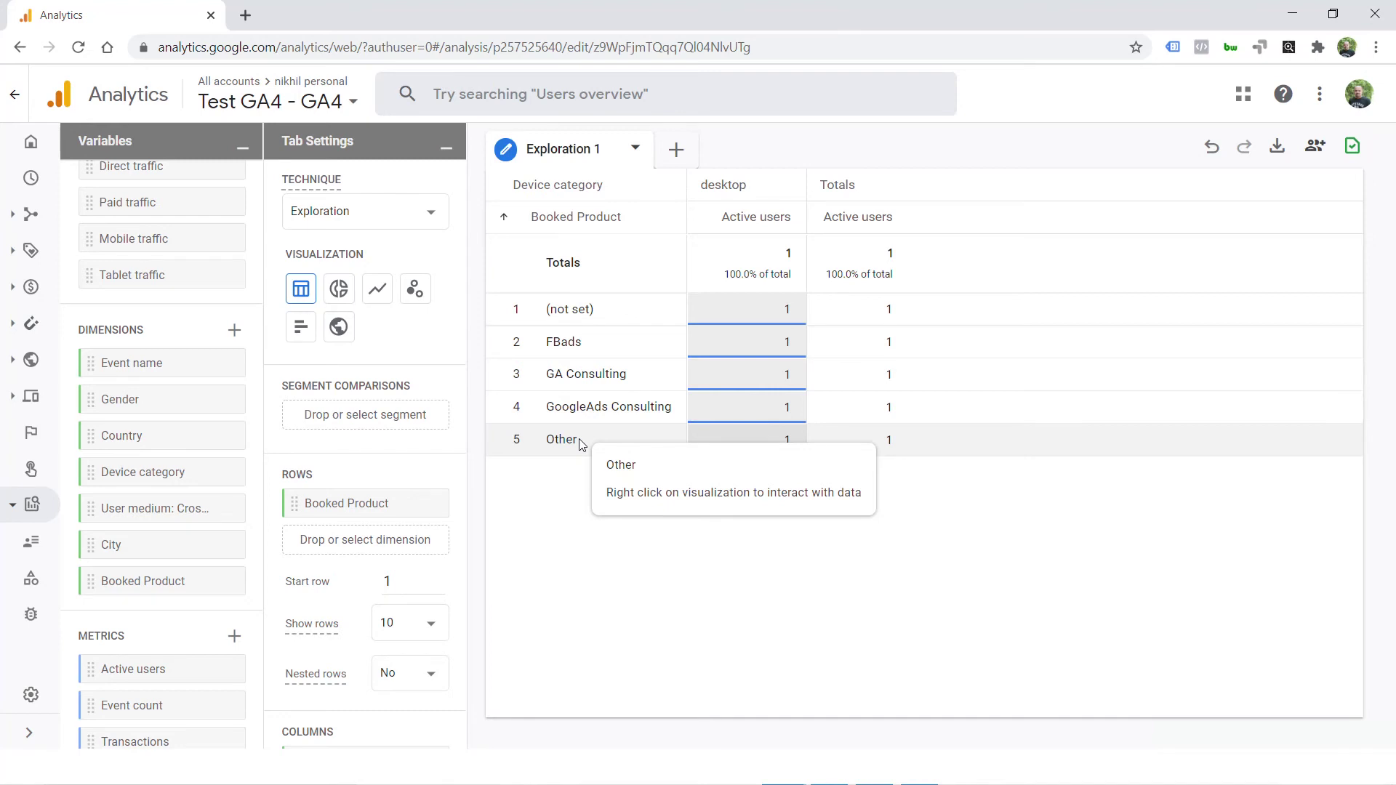
{"action": "left_click", "coordinate": [33, 580]}
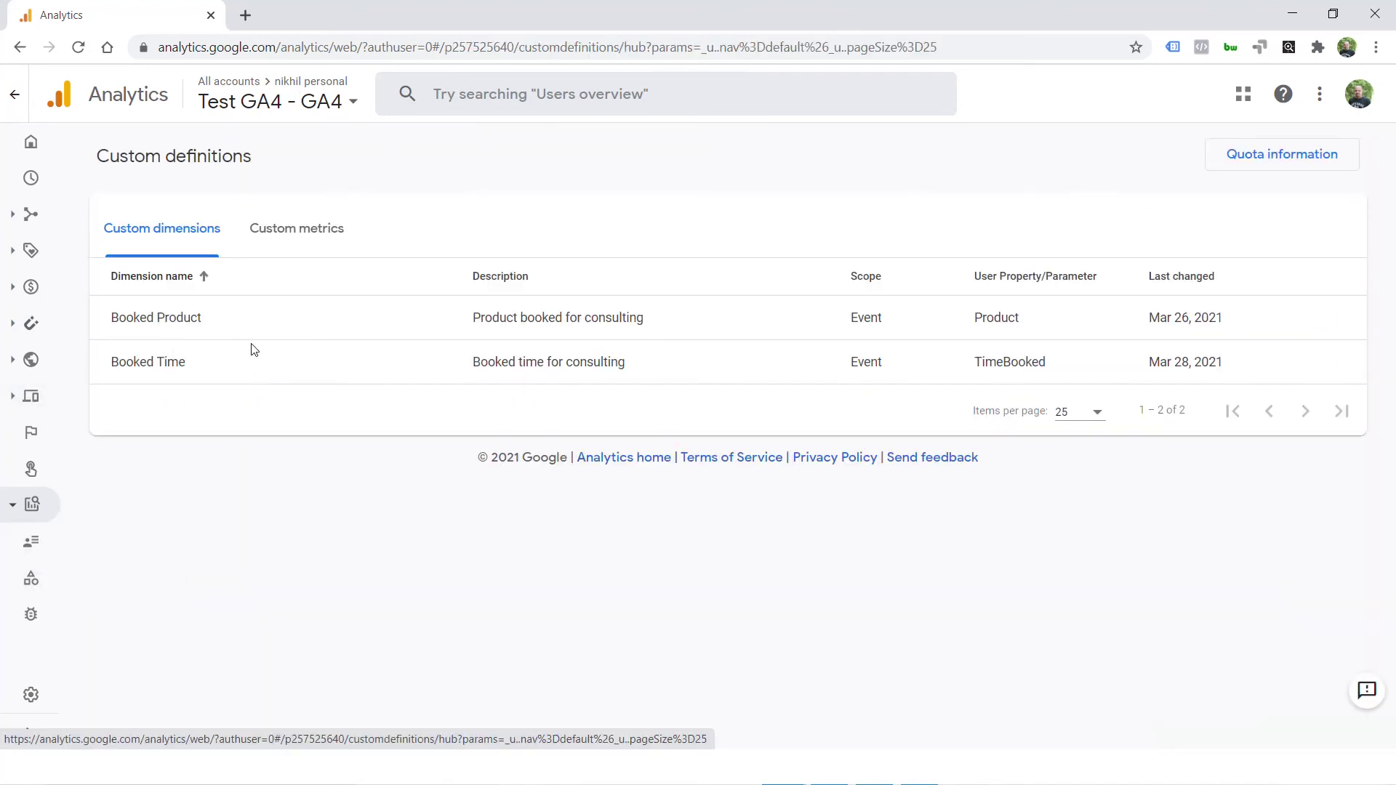
- Review the existing Booked Time custom dimension name
{"action": "left_click_drag", "start_coordinate": [254, 350], "coordinate": [111, 361]}
{"action": "double_click", "coordinate": [181, 380]}
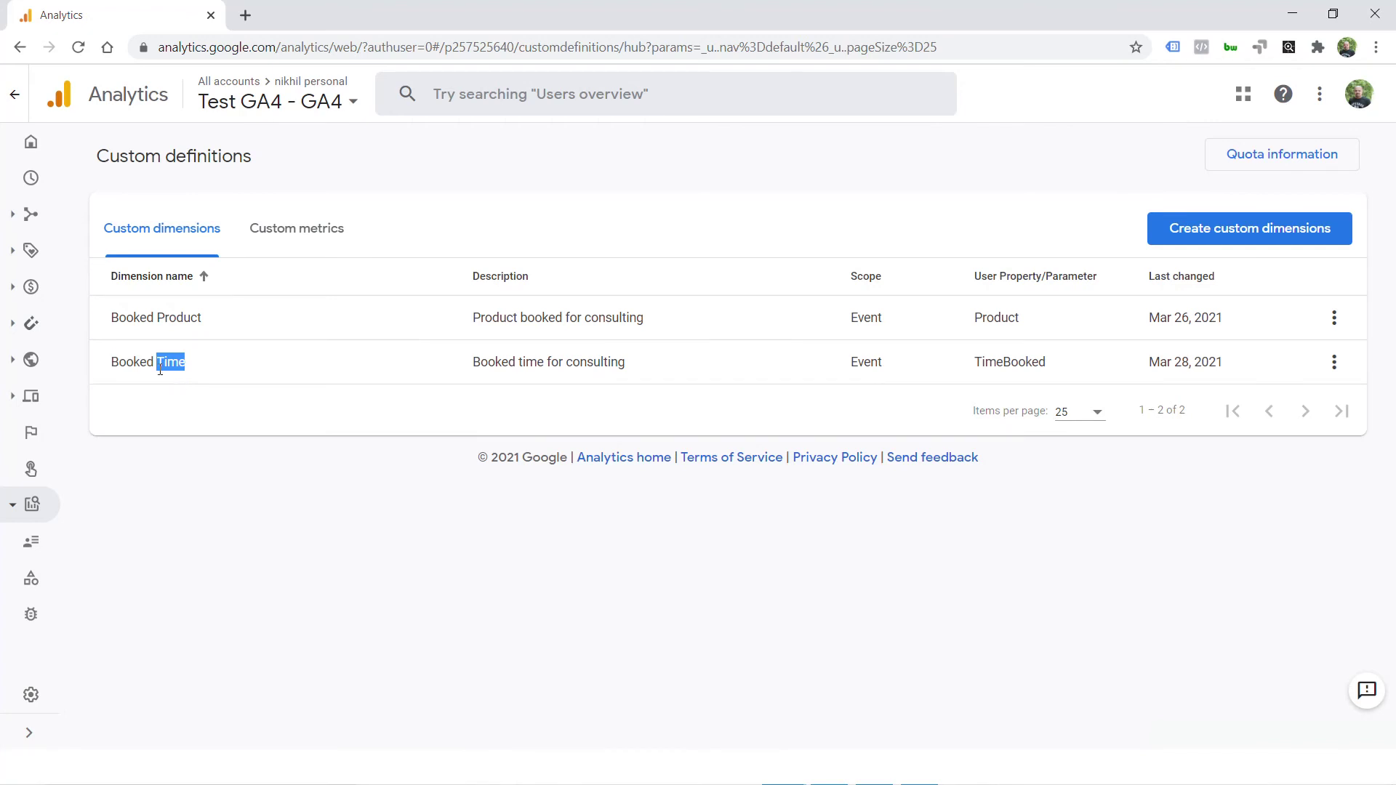
{"action": "triple_click", "coordinate": [160, 369]}
{"action": "left_click", "coordinate": [287, 374]}
- Start a new custom dimension named 'Booking ID' with description 'Booking ID of lead'
{"action": "left_click", "coordinate": [1249, 228]}
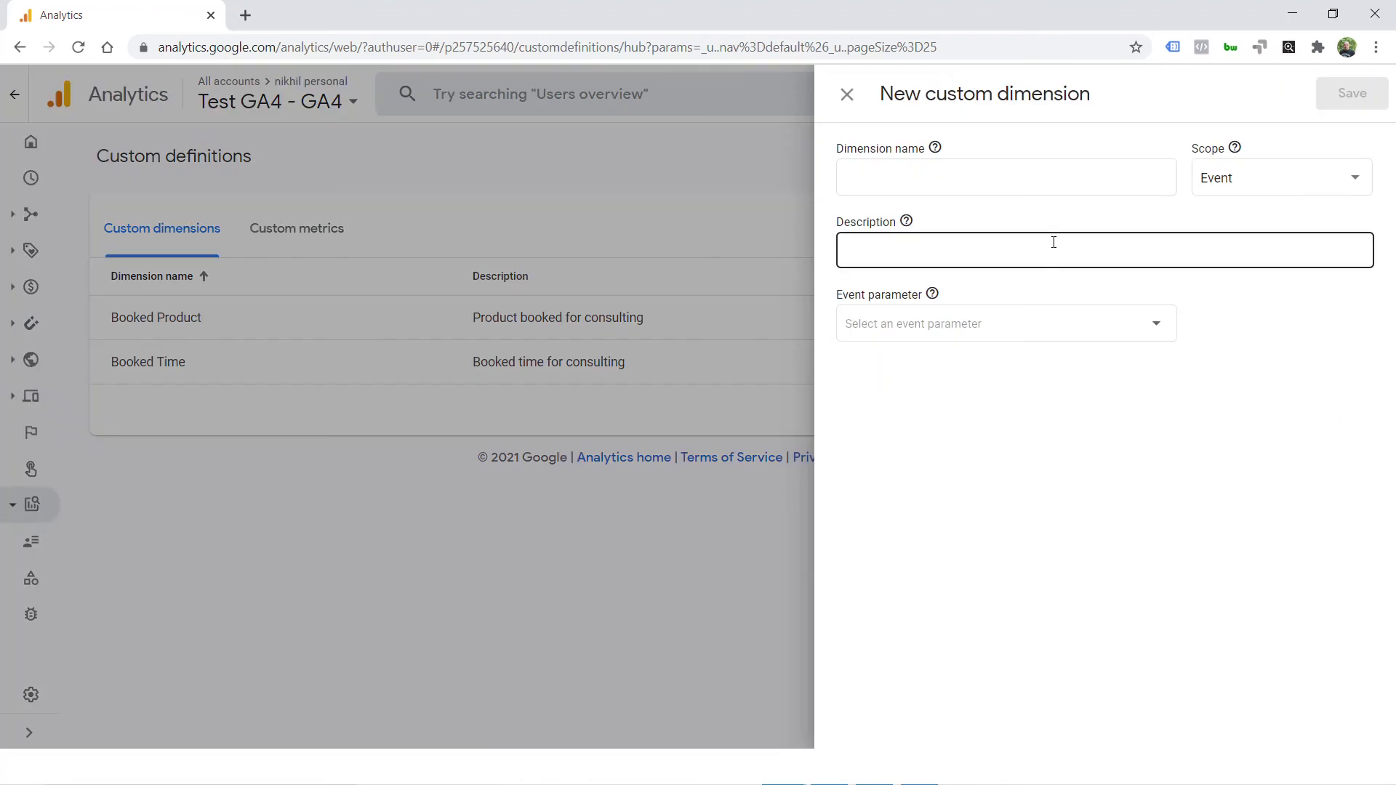
{"action": "left_click", "coordinate": [879, 177]}
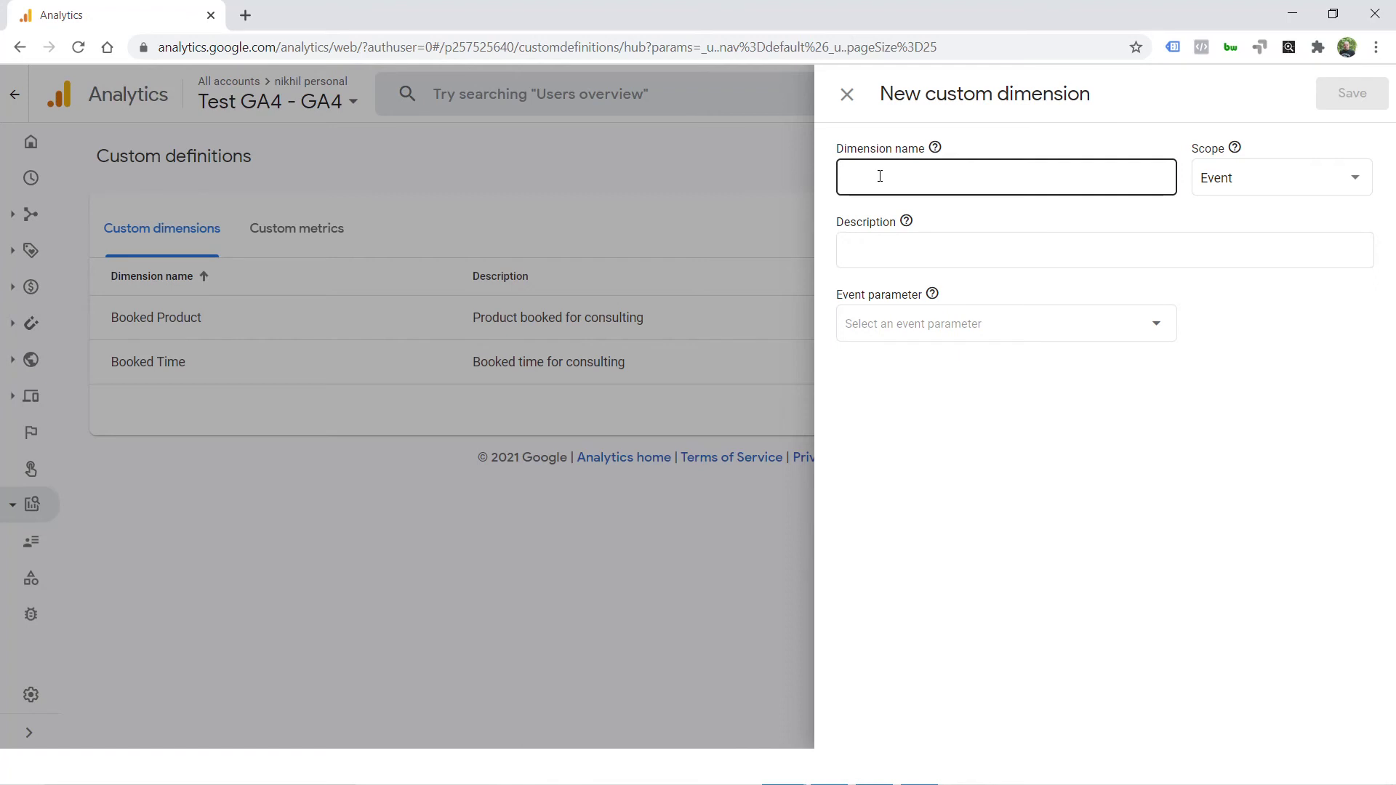
{"action": "type", "text": "Booking ID"}
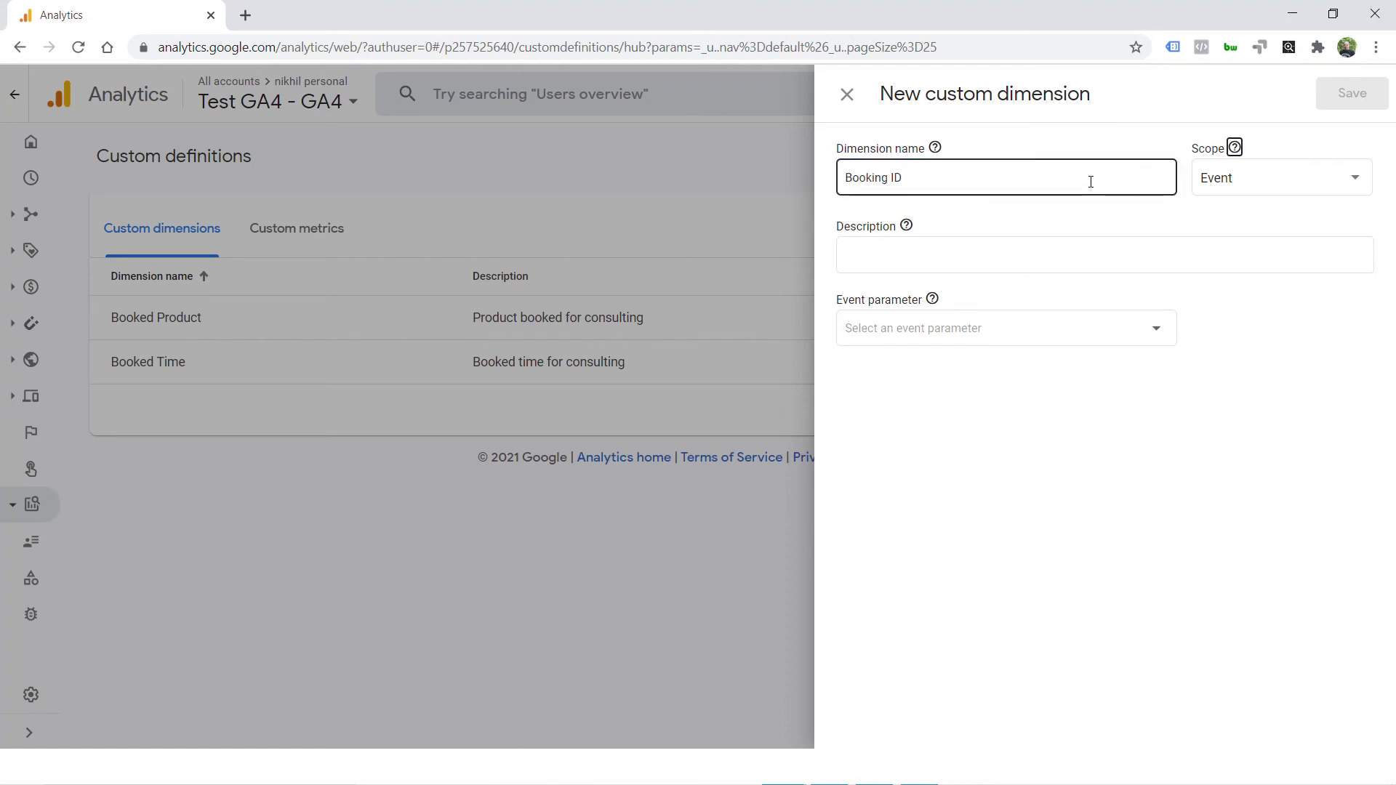
{"action": "left_click", "coordinate": [1091, 256]}
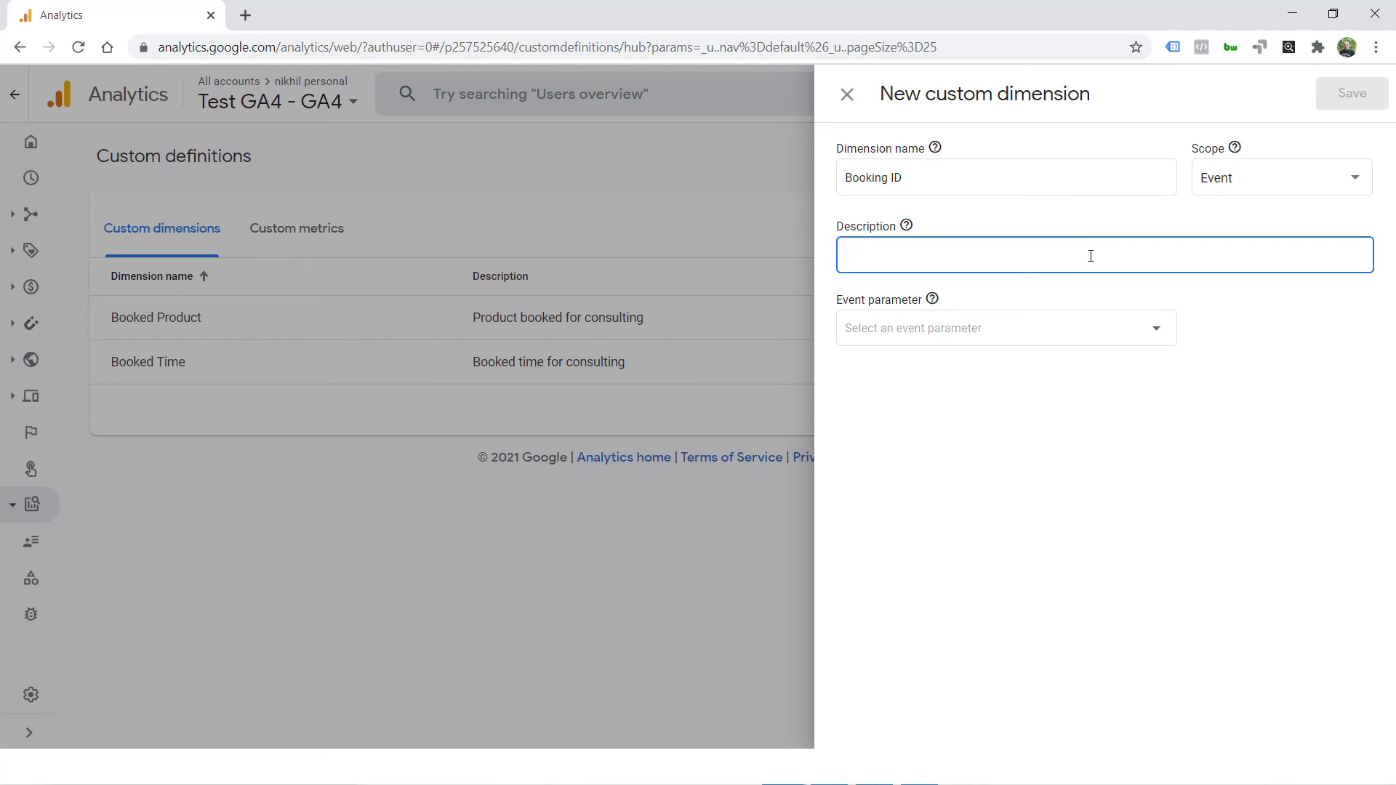
{"action": "type", "text": "Booking ID of lead"}
- Map the dimension to the BookingID parameter, keep Event scope, and save it
{"action": "left_click", "coordinate": [1088, 332]}
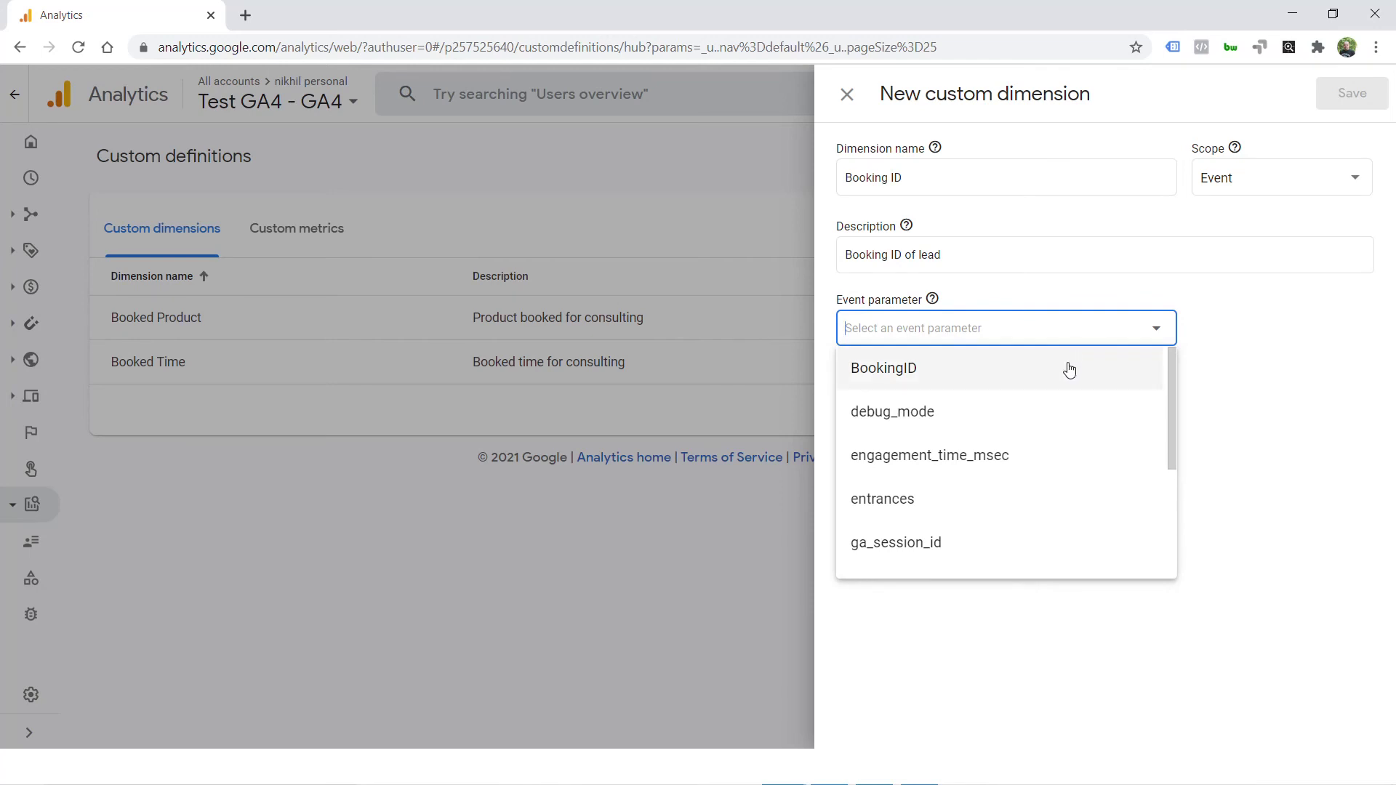
{"action": "left_click", "coordinate": [977, 375]}
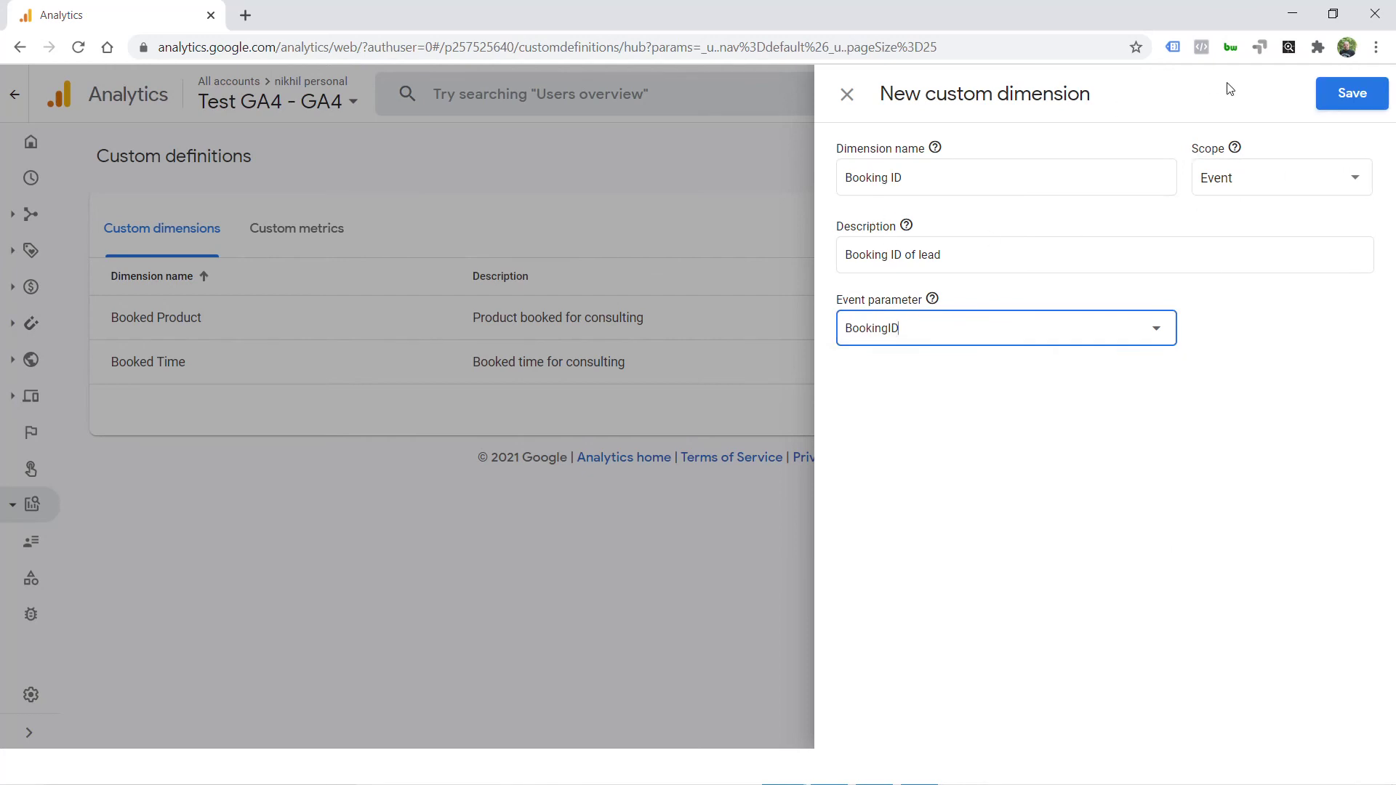
{"action": "left_click", "coordinate": [1237, 187]}
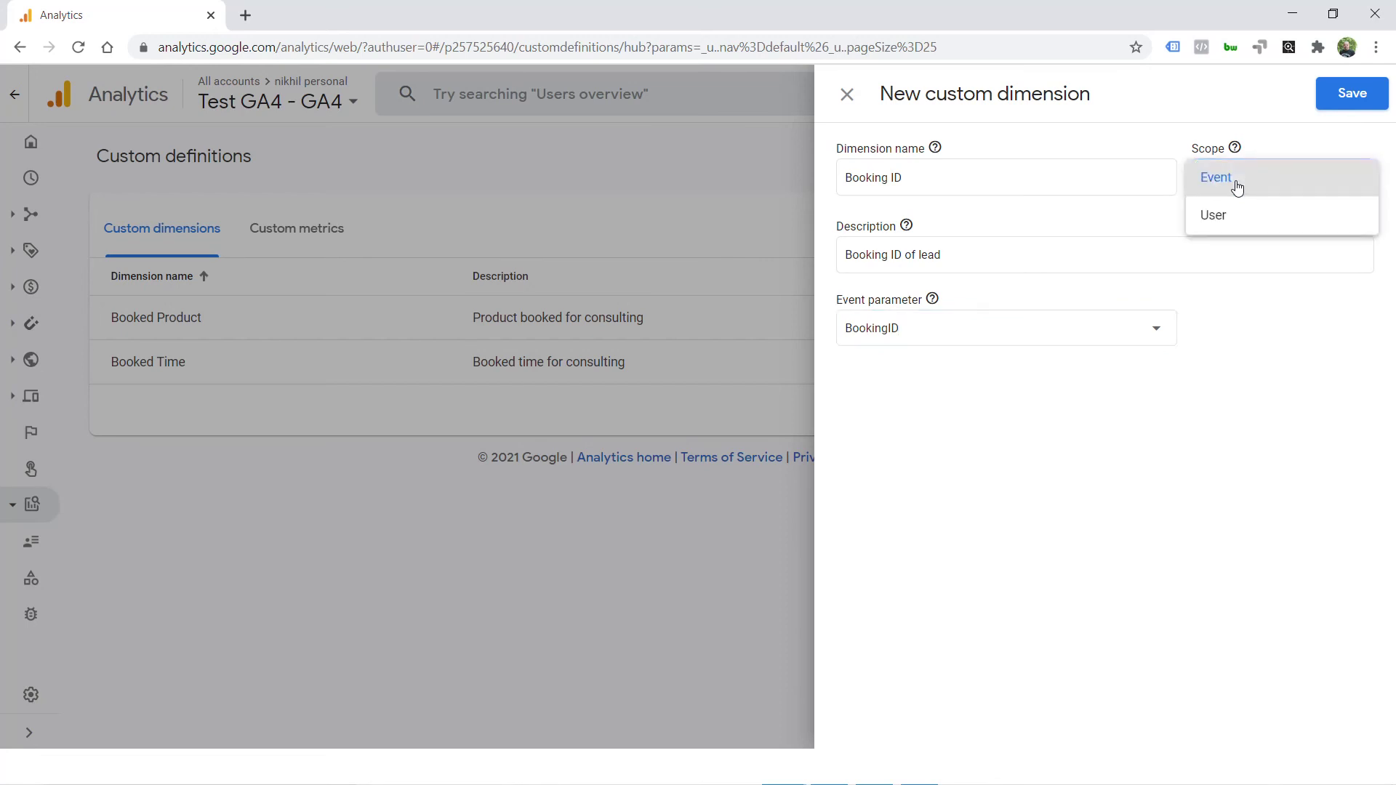
{"action": "left_click", "coordinate": [1237, 187]}
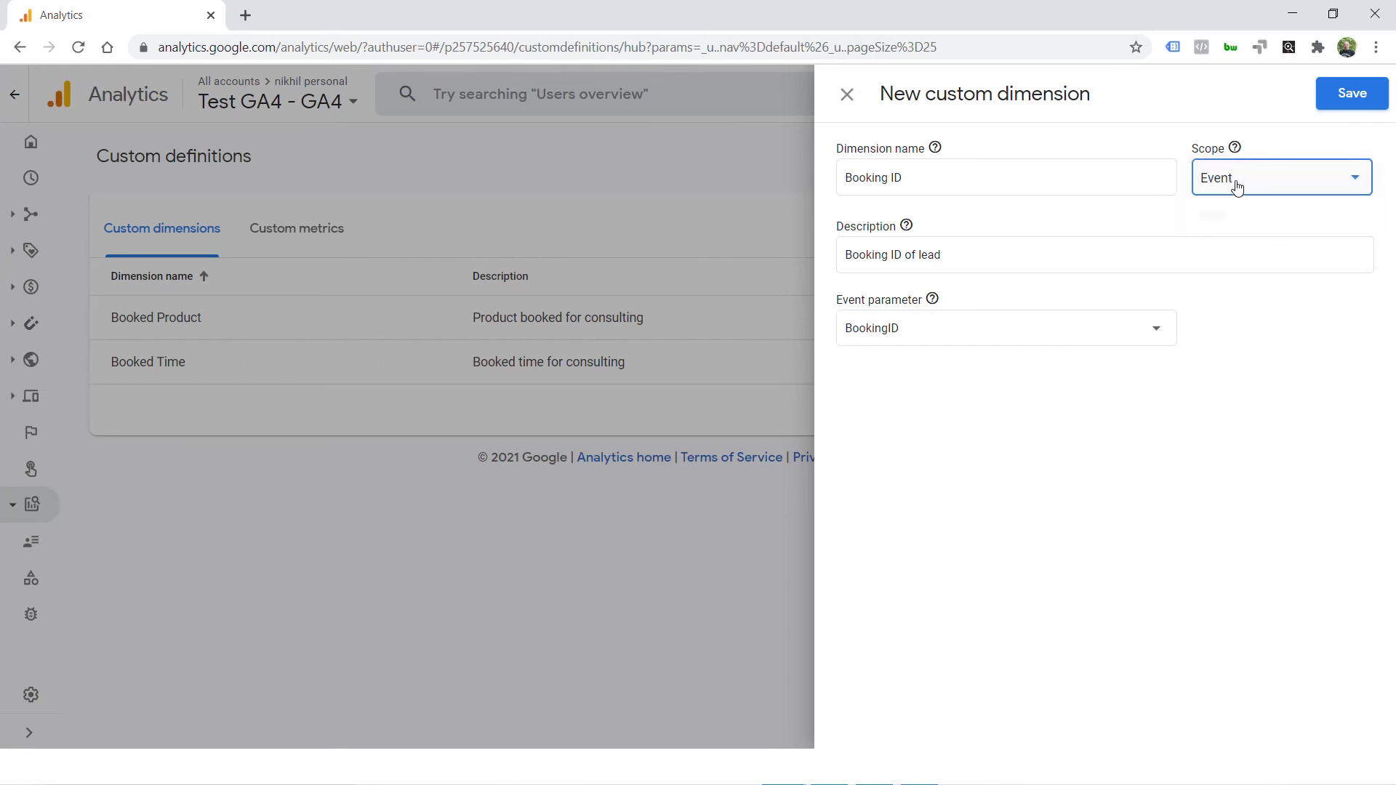
{"action": "left_click", "coordinate": [1354, 95]}
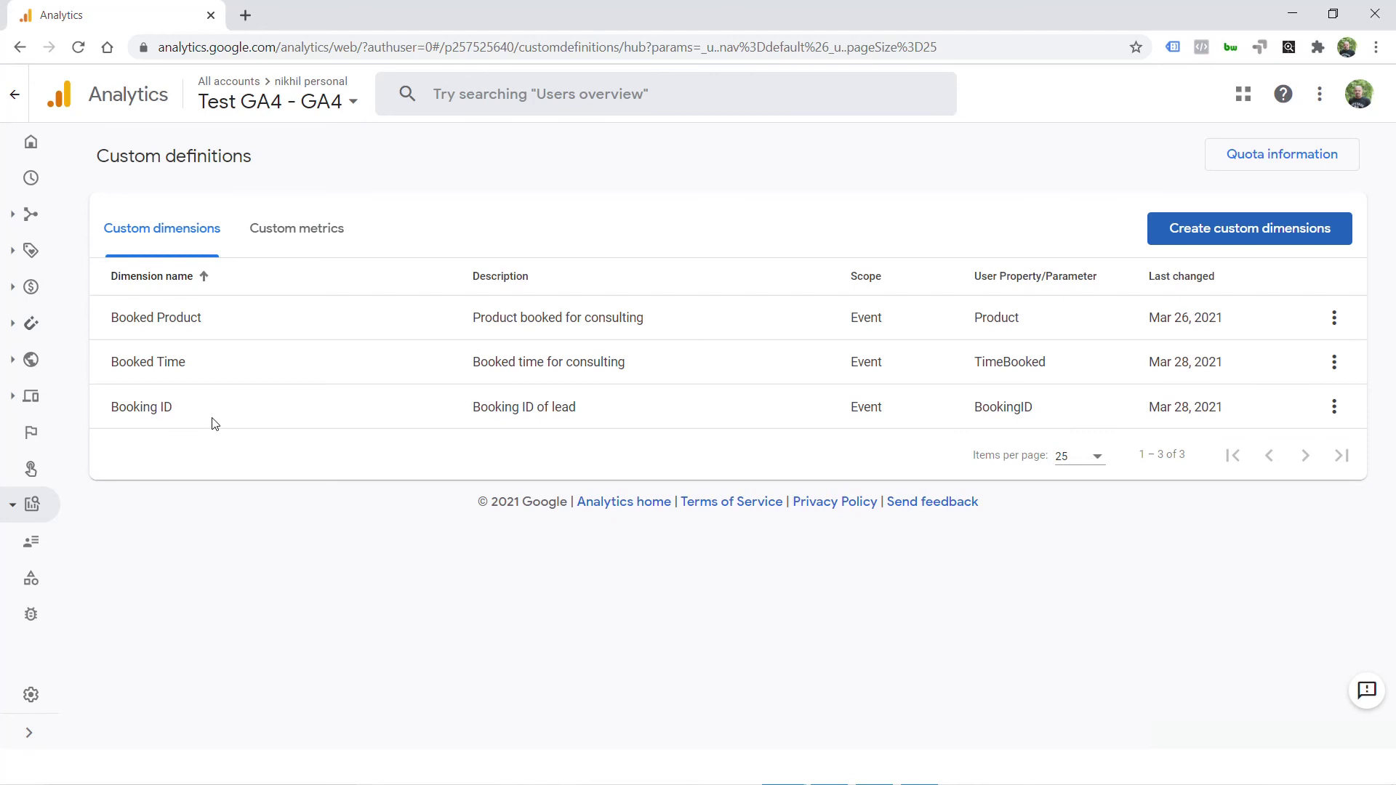
{"action": "left_click", "coordinate": [32, 503]}
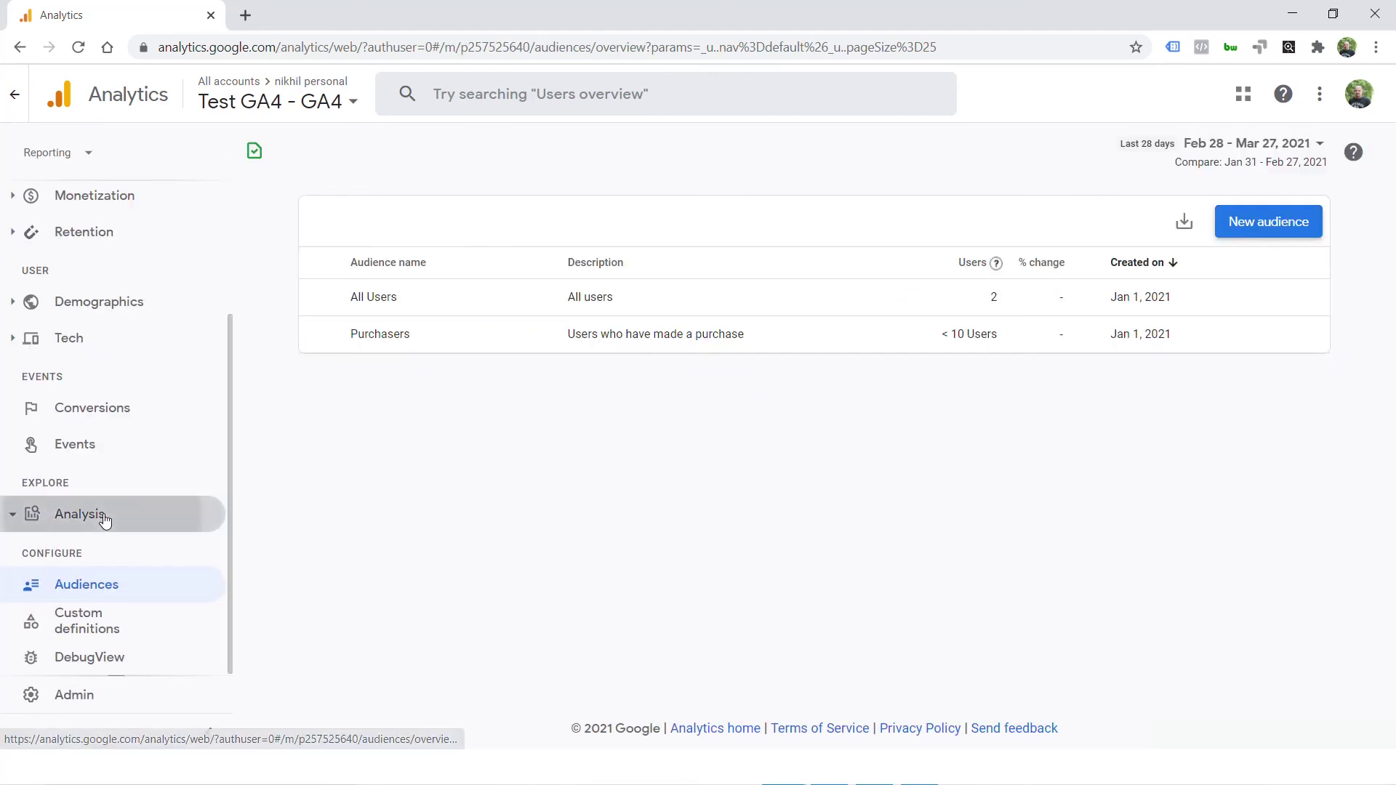
- Reopen Event Params from the Analysis hub, briefly searching dimensions for 'booking' without adding any
{"action": "left_click", "coordinate": [105, 517]}
{"action": "left_click", "coordinate": [116, 546]}
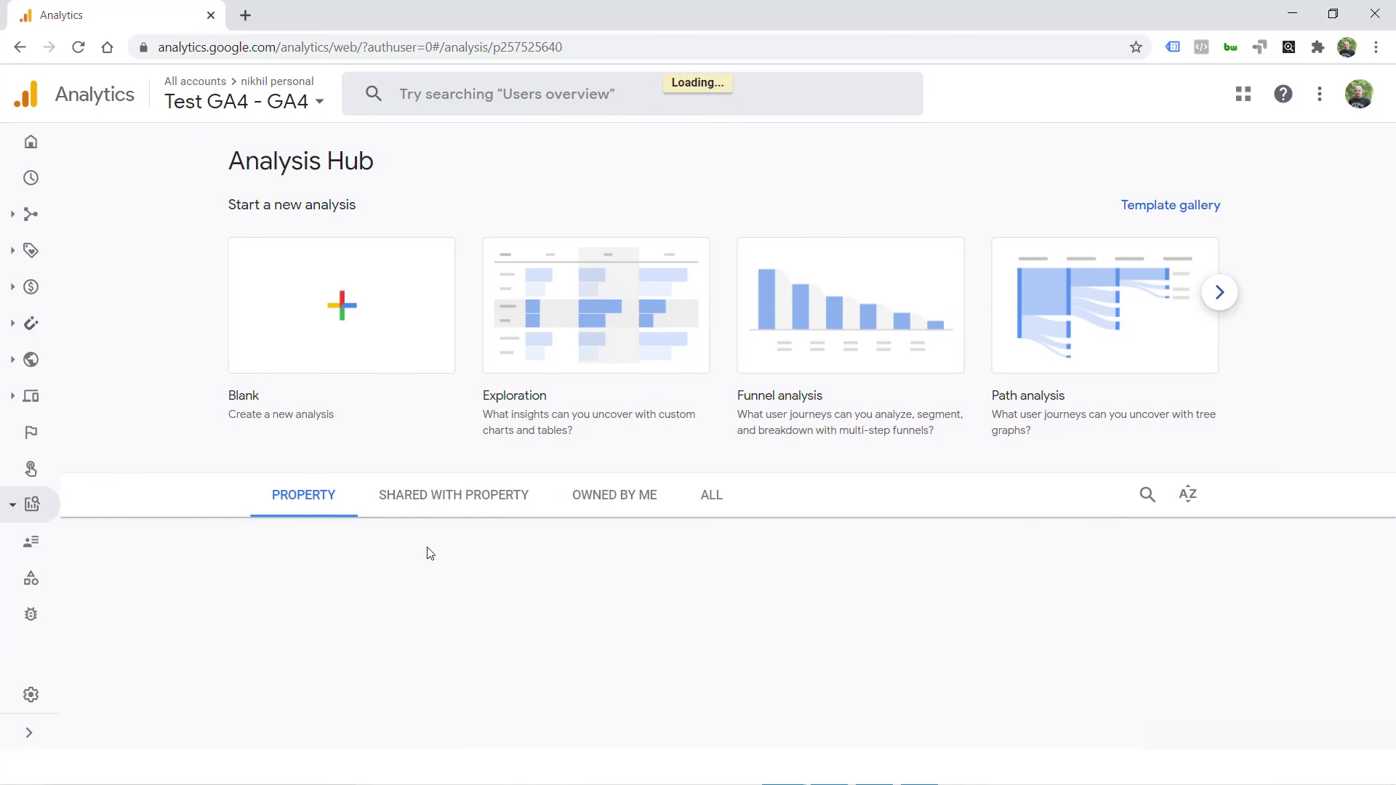
{"action": "left_click", "coordinate": [342, 589]}
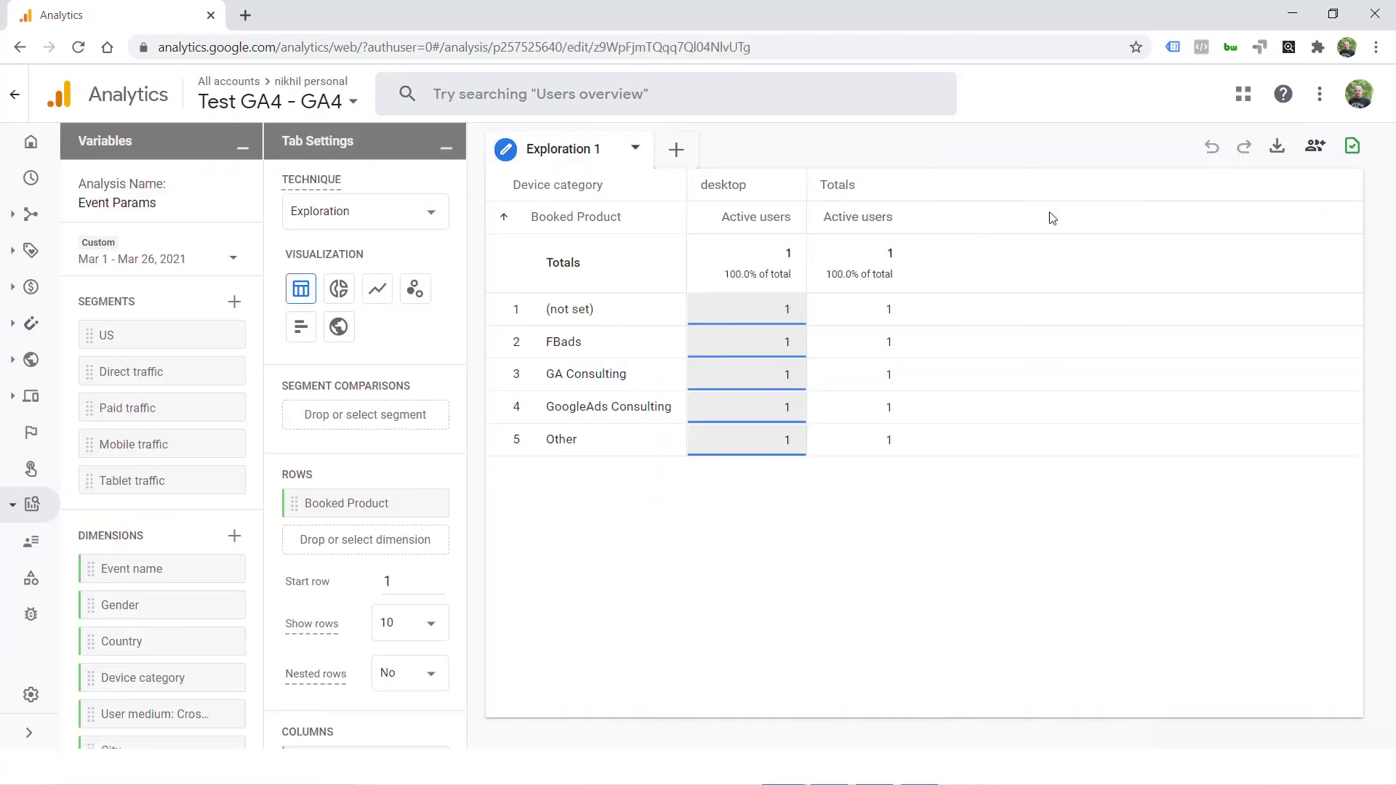
{"action": "left_click", "coordinate": [233, 538]}
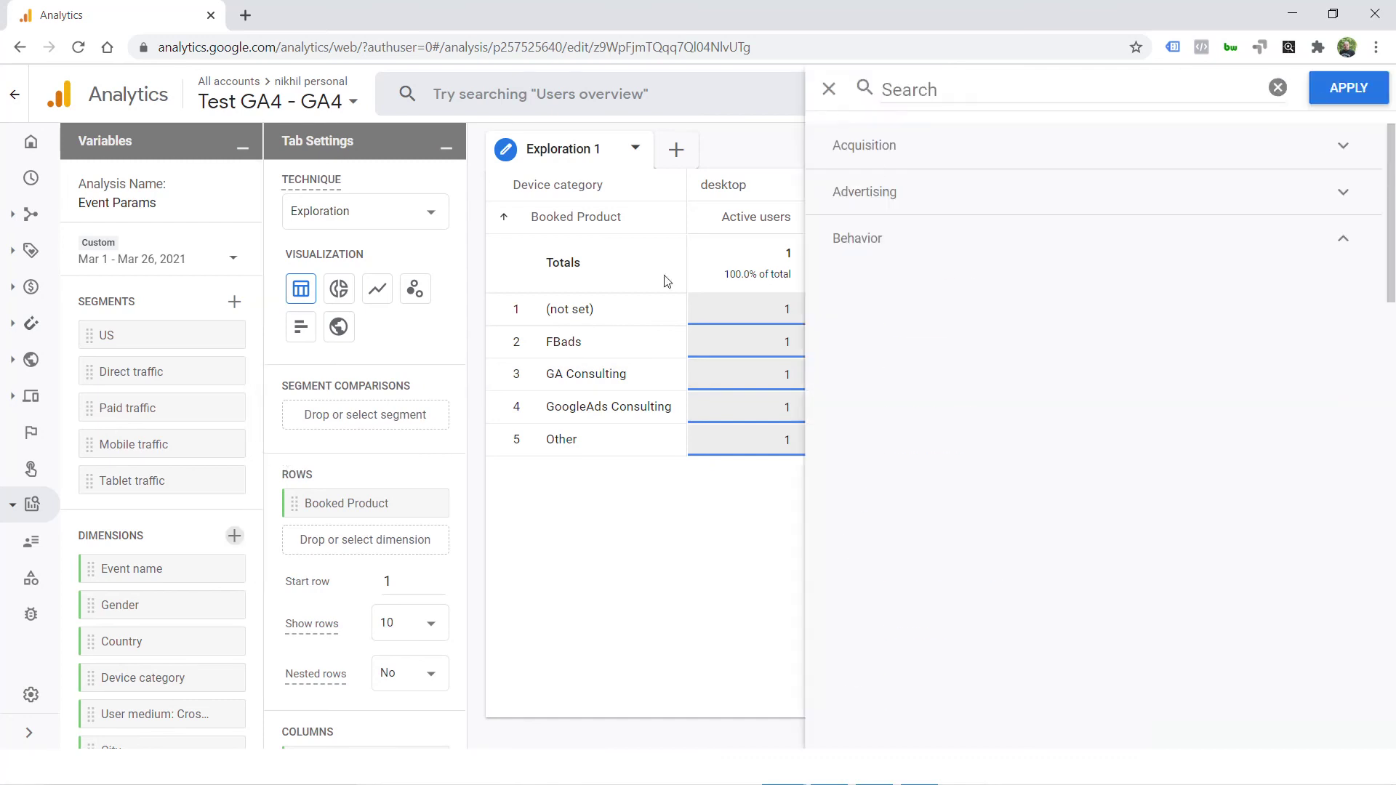
{"action": "type", "text": "booking"}
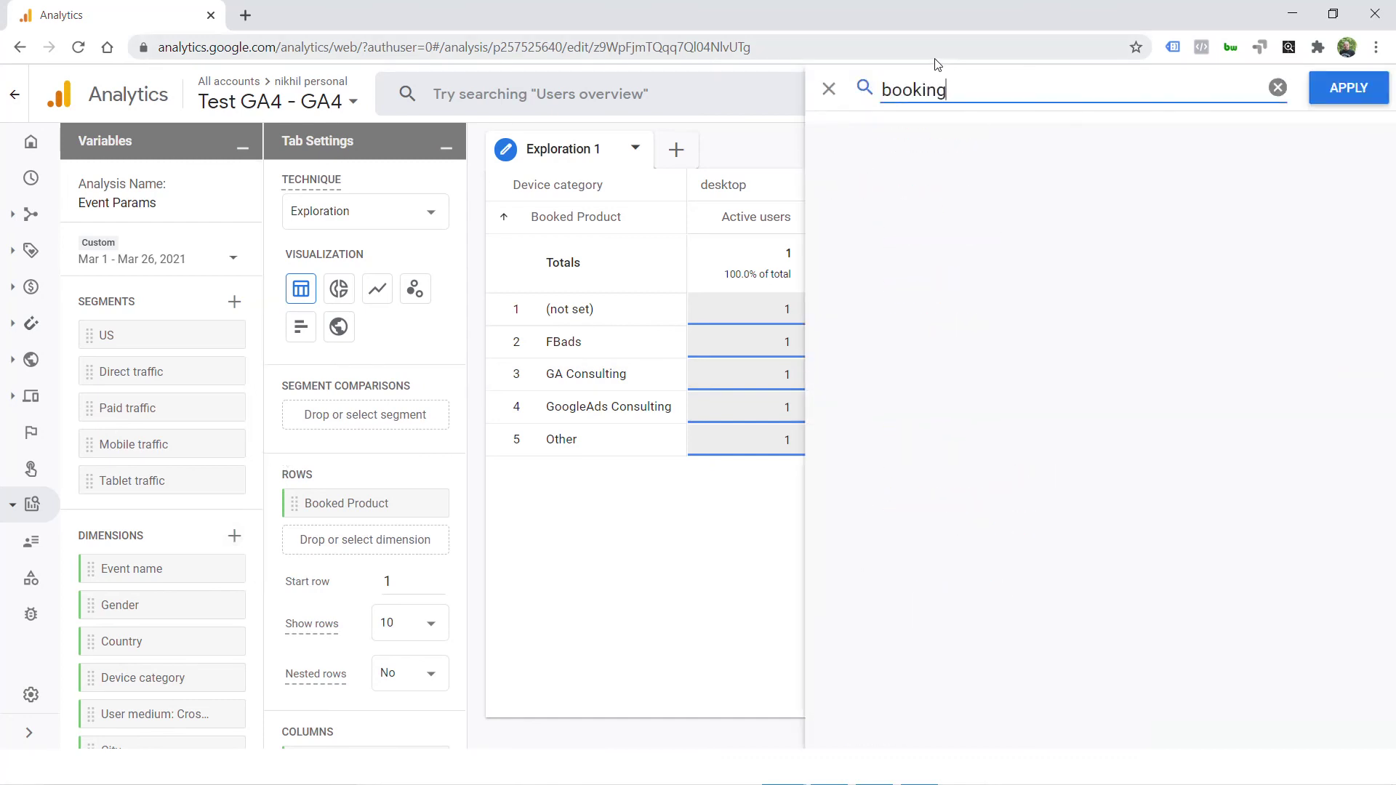
{"action": "key", "text": "BackSpace"}
{"action": "key", "text": "BackSpace"}
{"action": "key", "text": "BackSpace"}
{"action": "key", "text": "BackSpace"}
{"action": "key", "text": "BackSpace"}
{"action": "key", "text": "BackSpace"}
{"action": "key", "text": "BackSpace"}
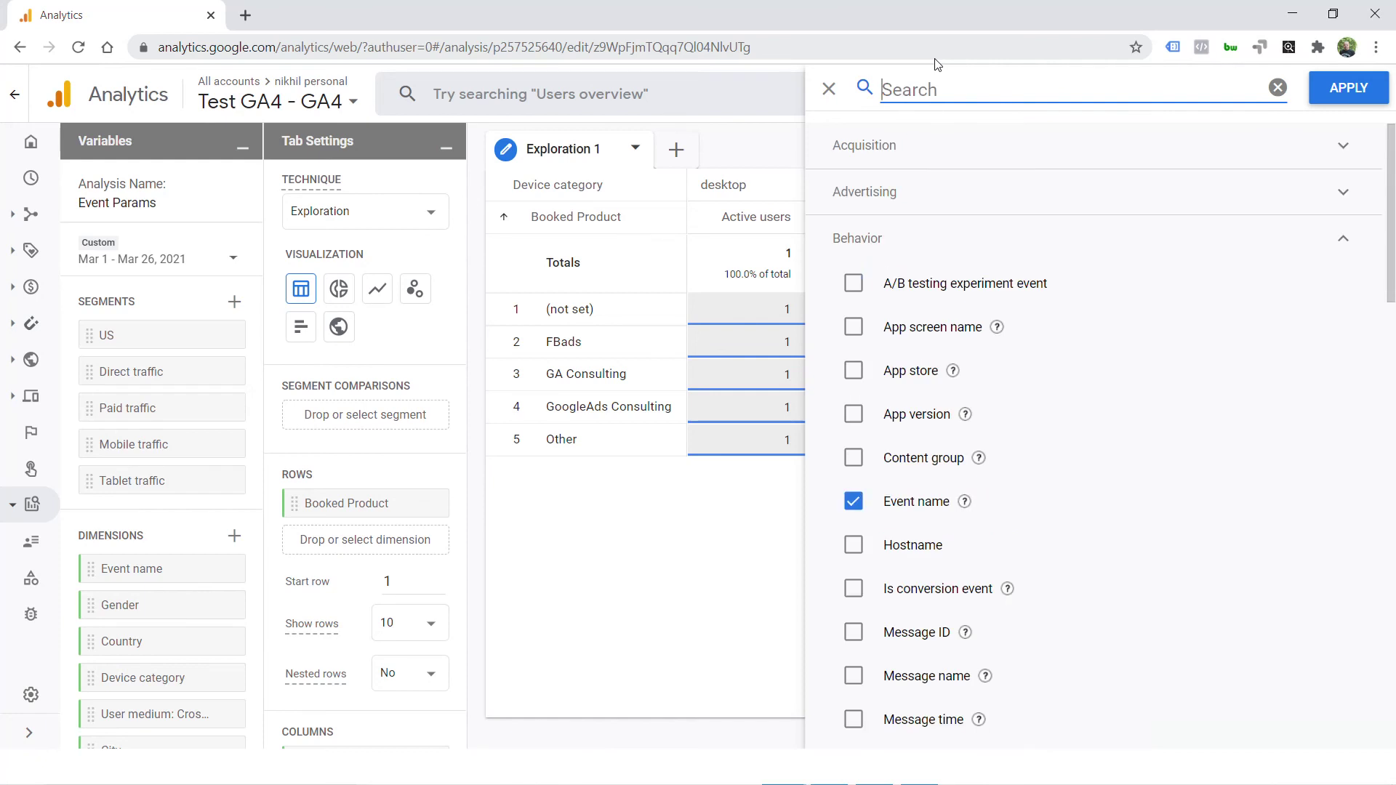
{"action": "left_click", "coordinate": [832, 88]}
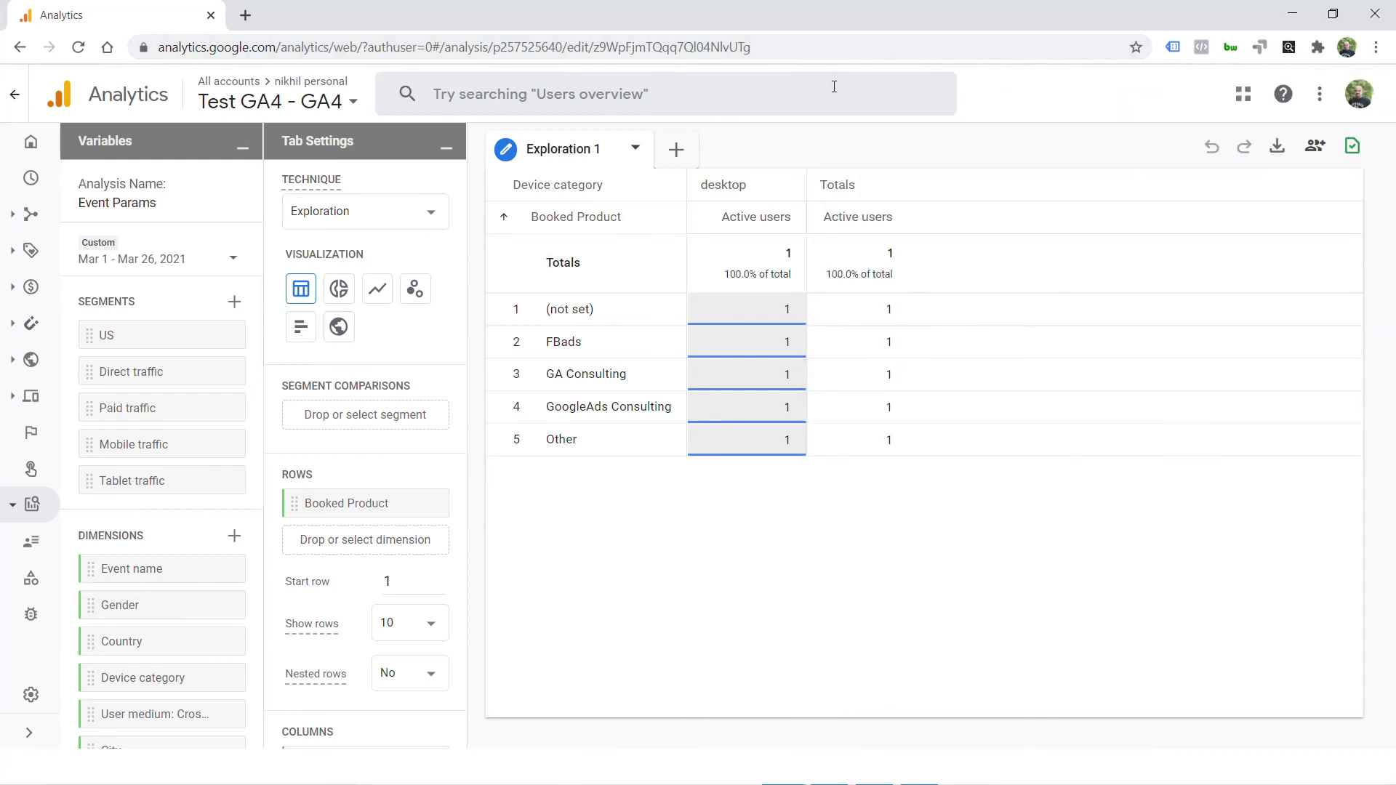